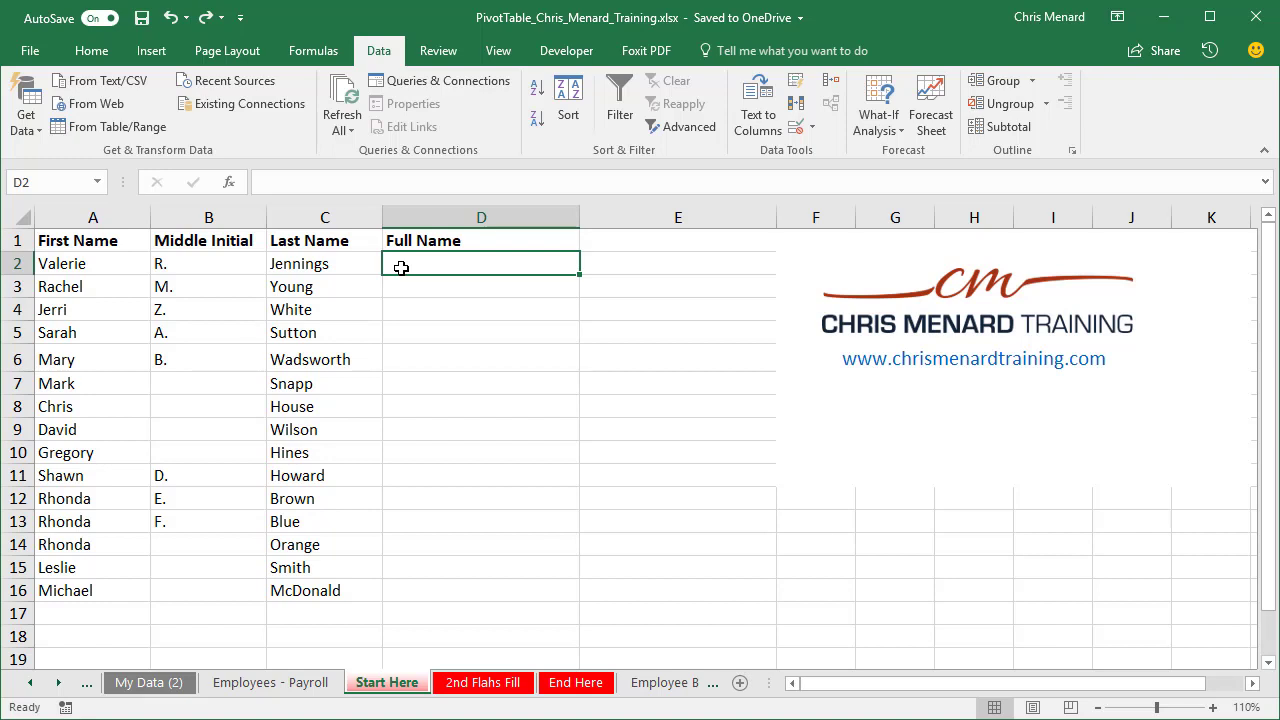
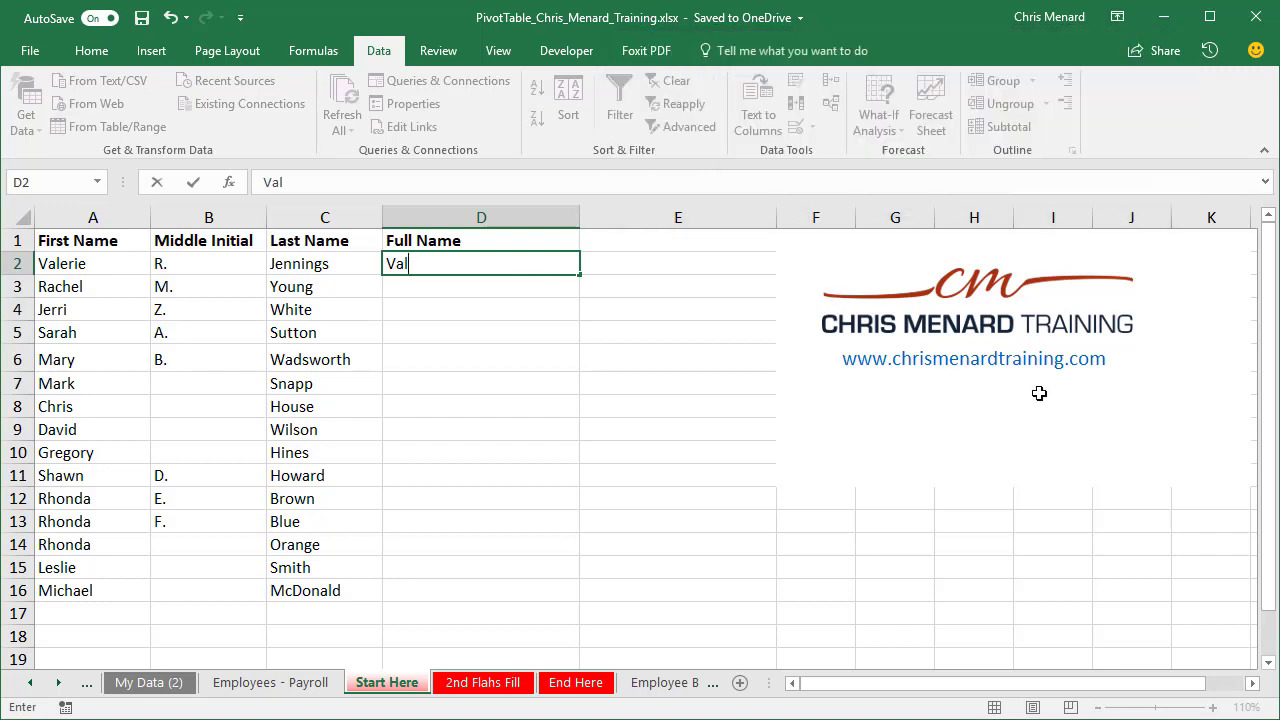
# Step: Combine the first row's first name, middle initial and last name in D2, and Flash Fill the rest of the Full Name column
pyautogui.press('Return')
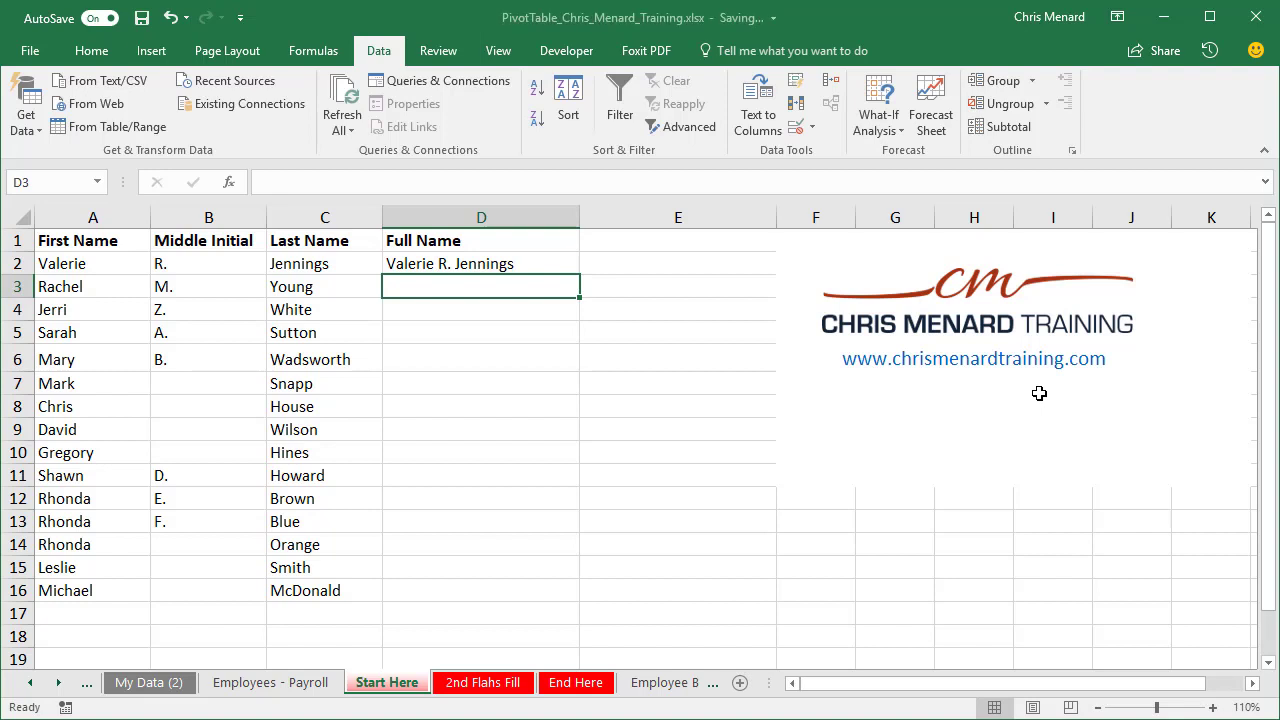
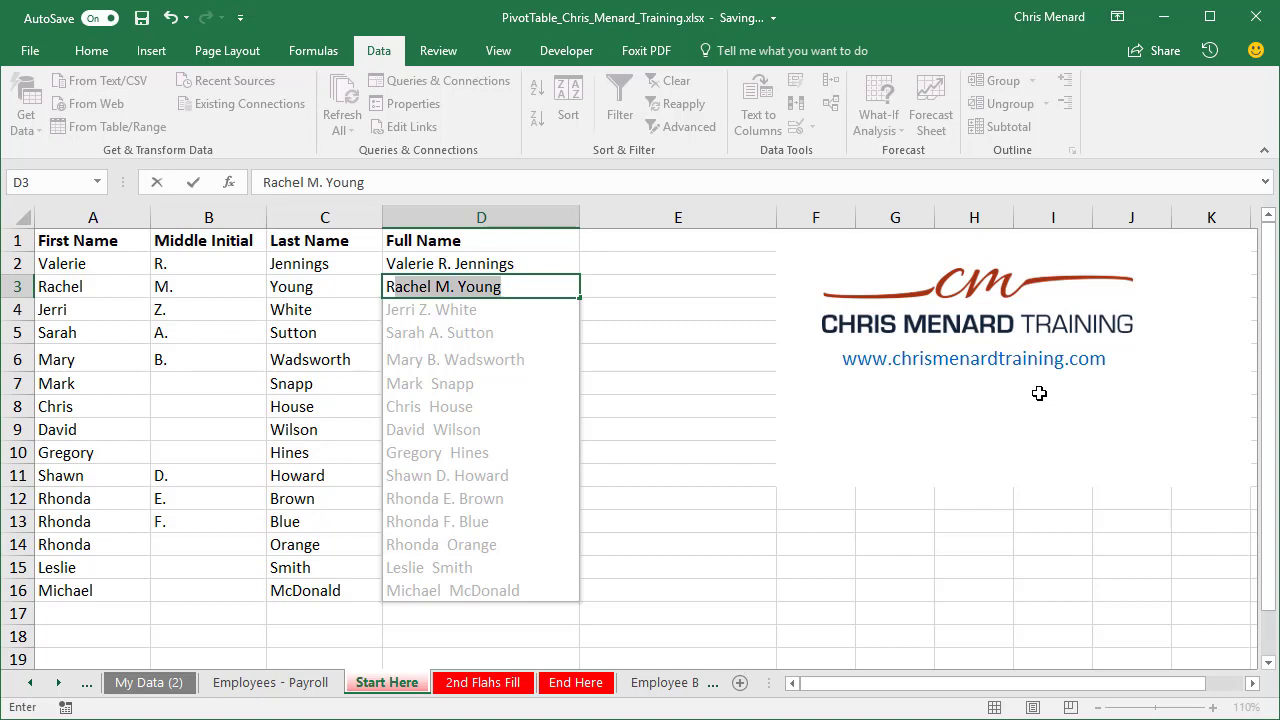
pyautogui.press('Return')
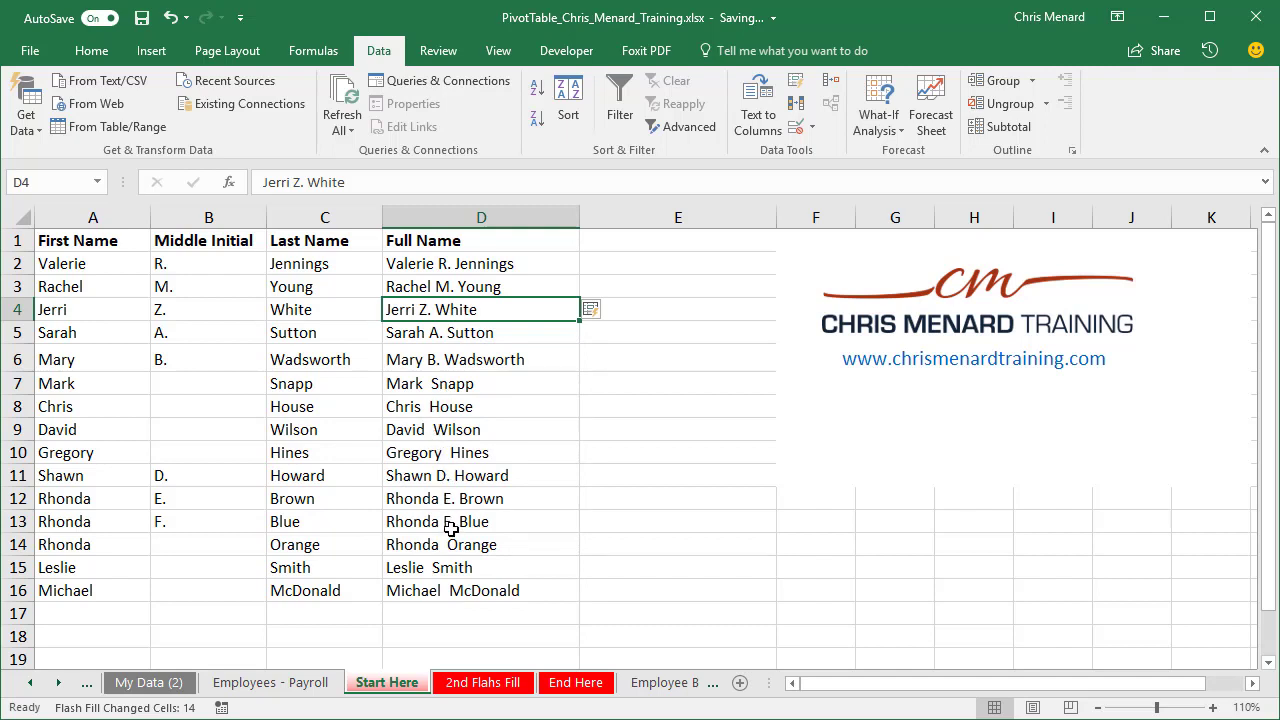
# Step: On the 2nd Flahs Fill sheet, enter the first person's first name, middle initial and last name separately in B2:D2
pyautogui.click(472, 690)
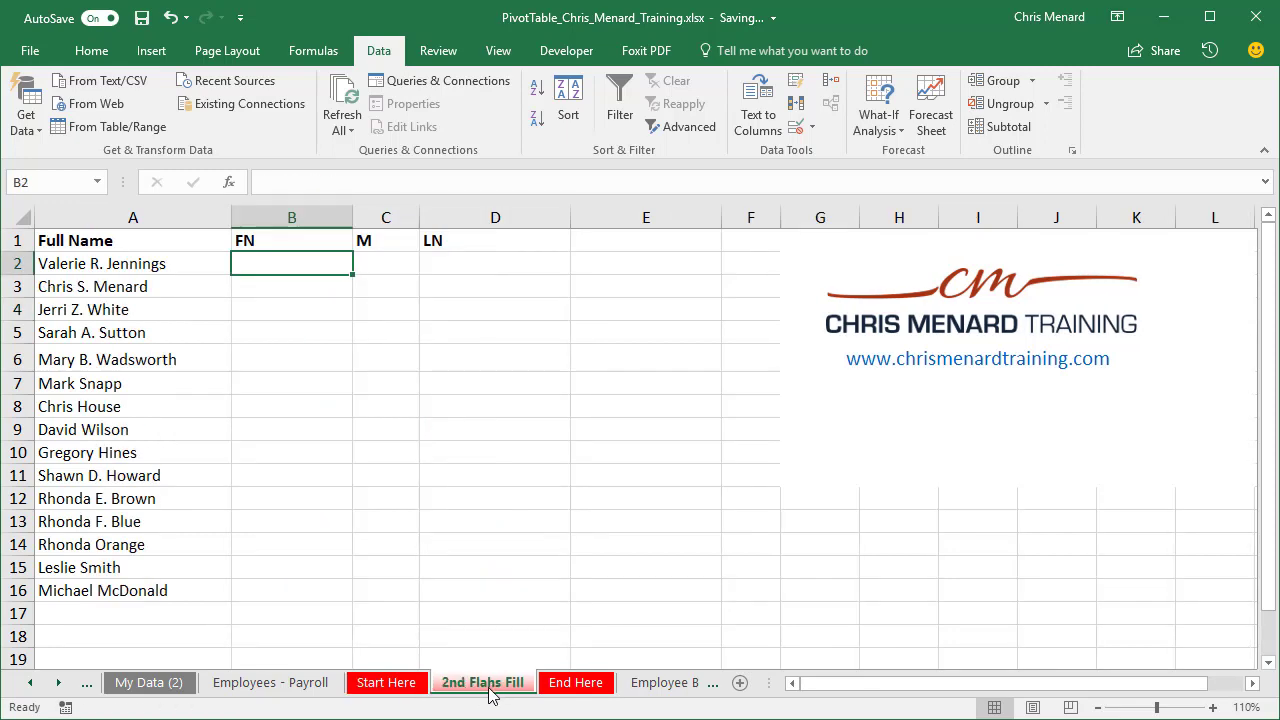
pyautogui.click(406, 688)
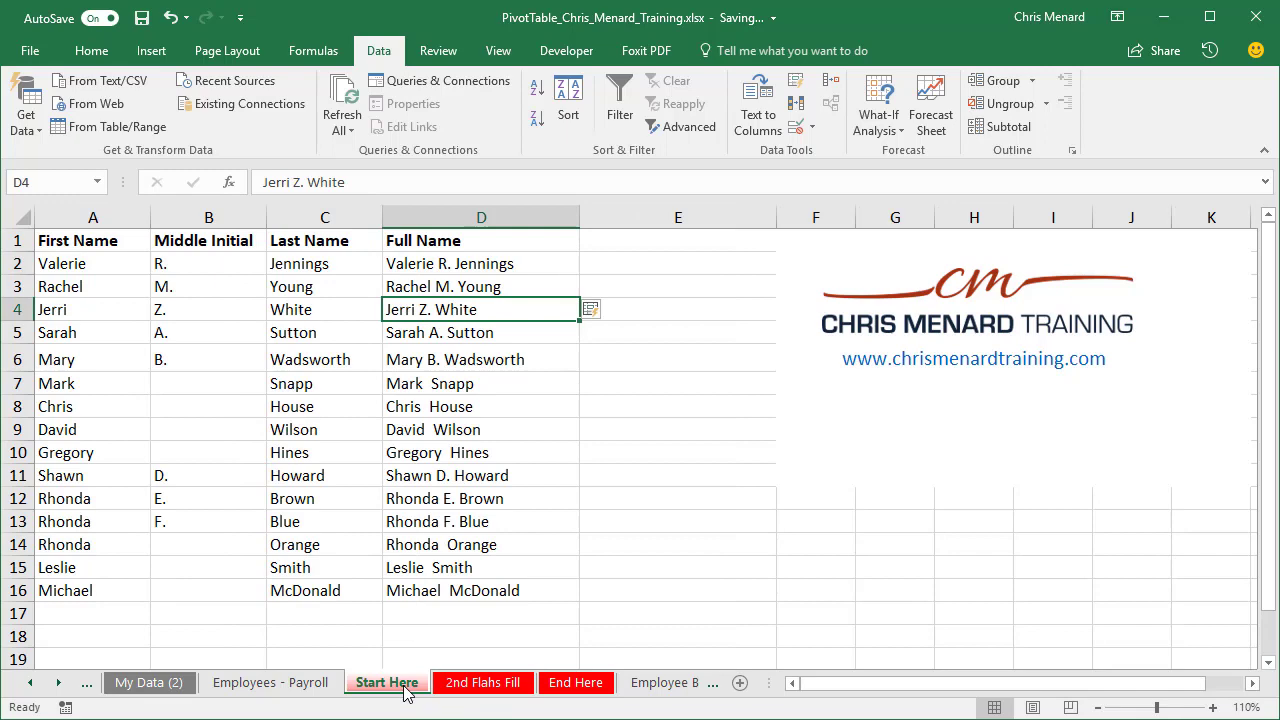
pyautogui.click(487, 270)
pyautogui.click(488, 684)
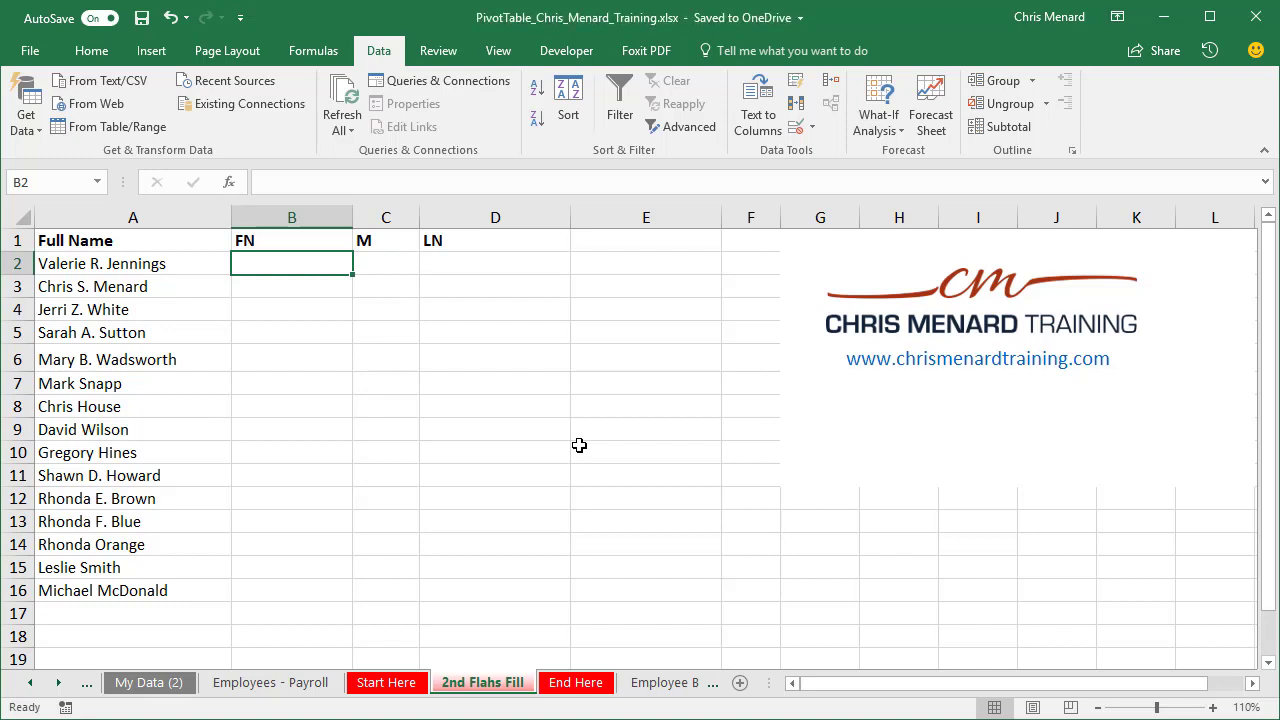
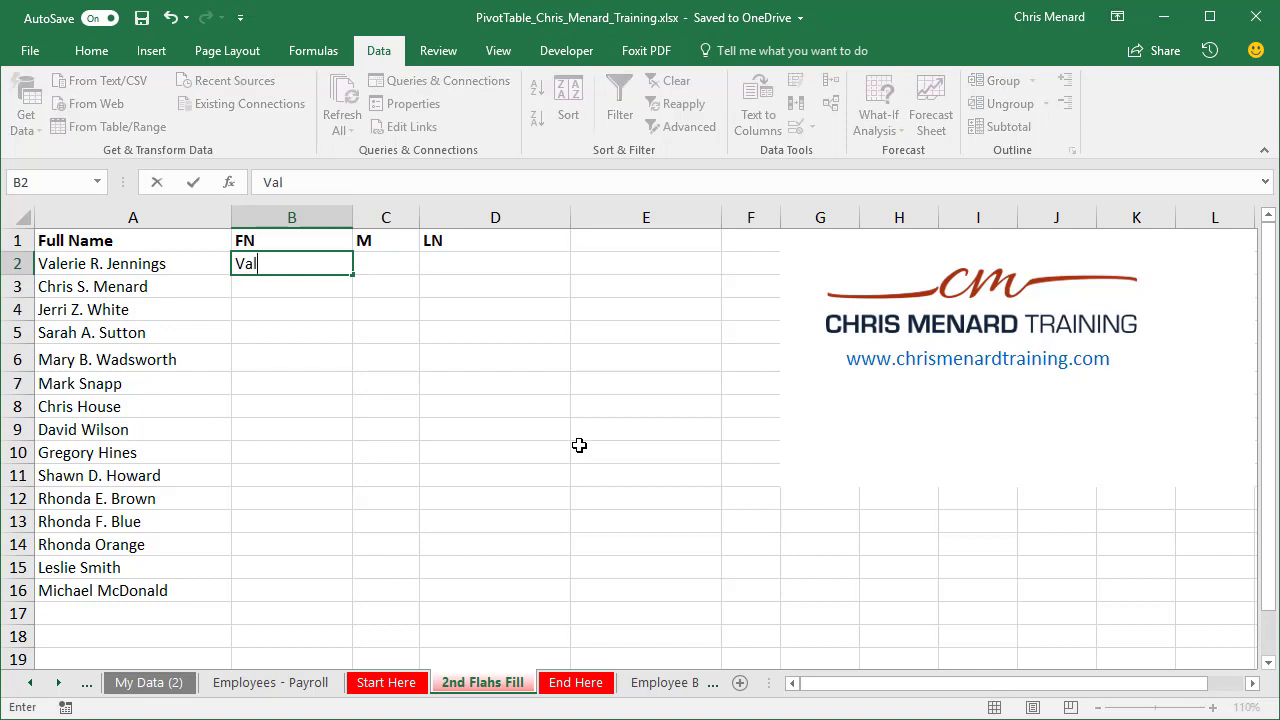
pyautogui.press('Tab')
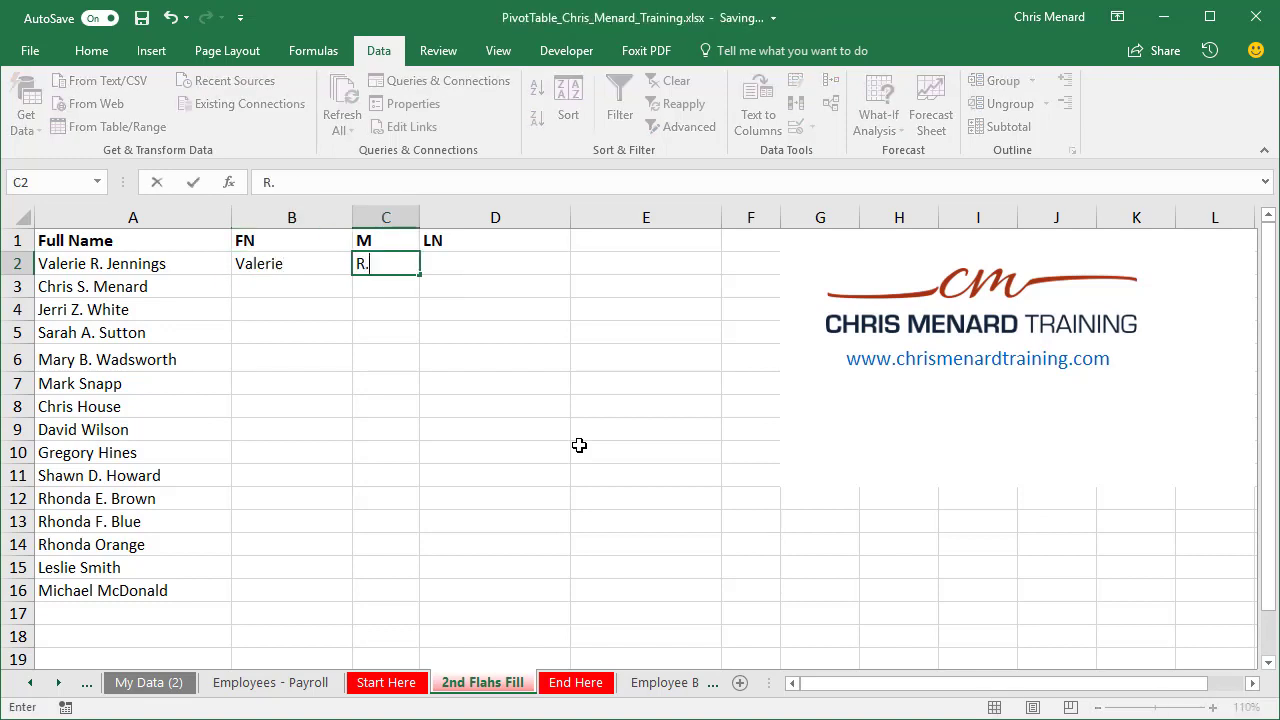
pyautogui.press('Tab')
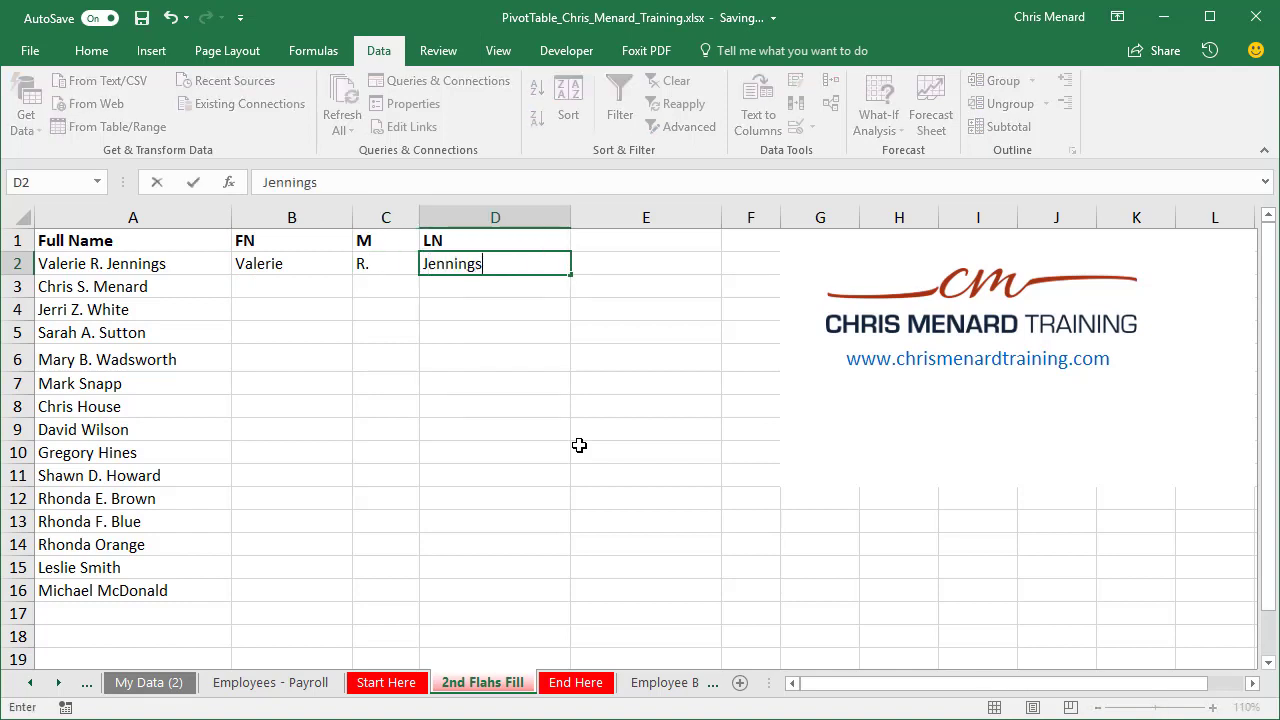
pyautogui.press('Return')
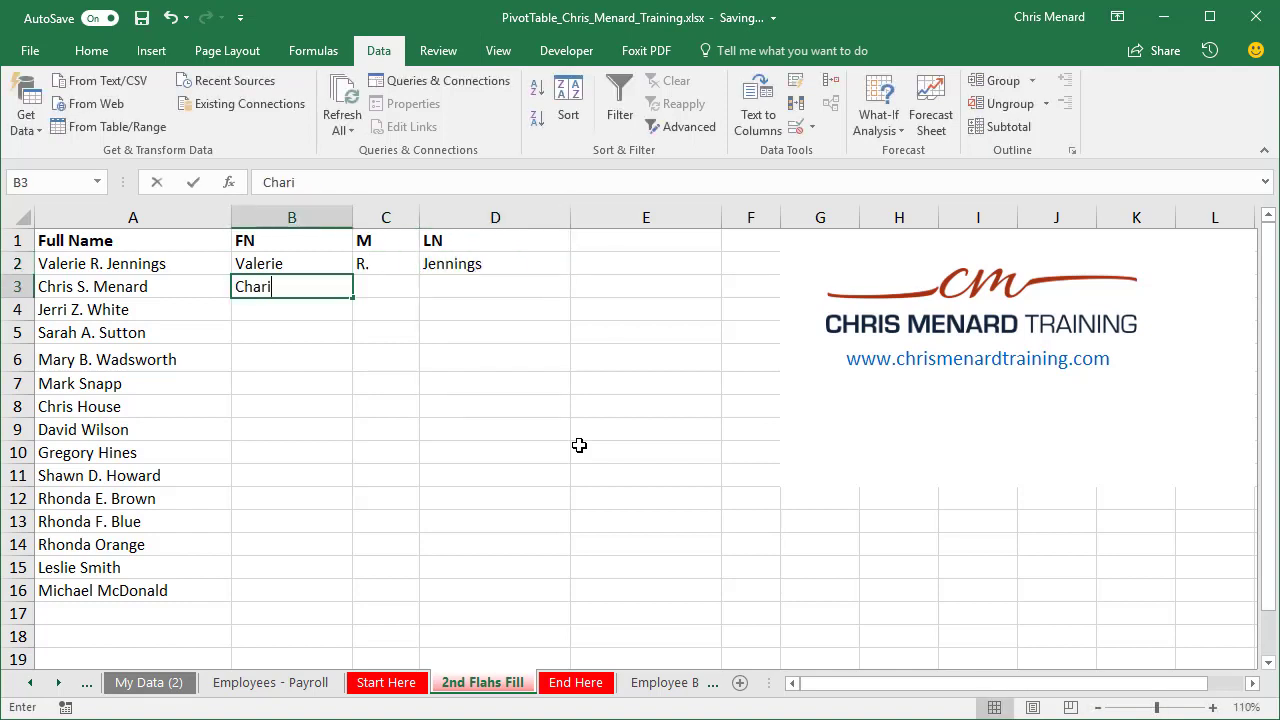
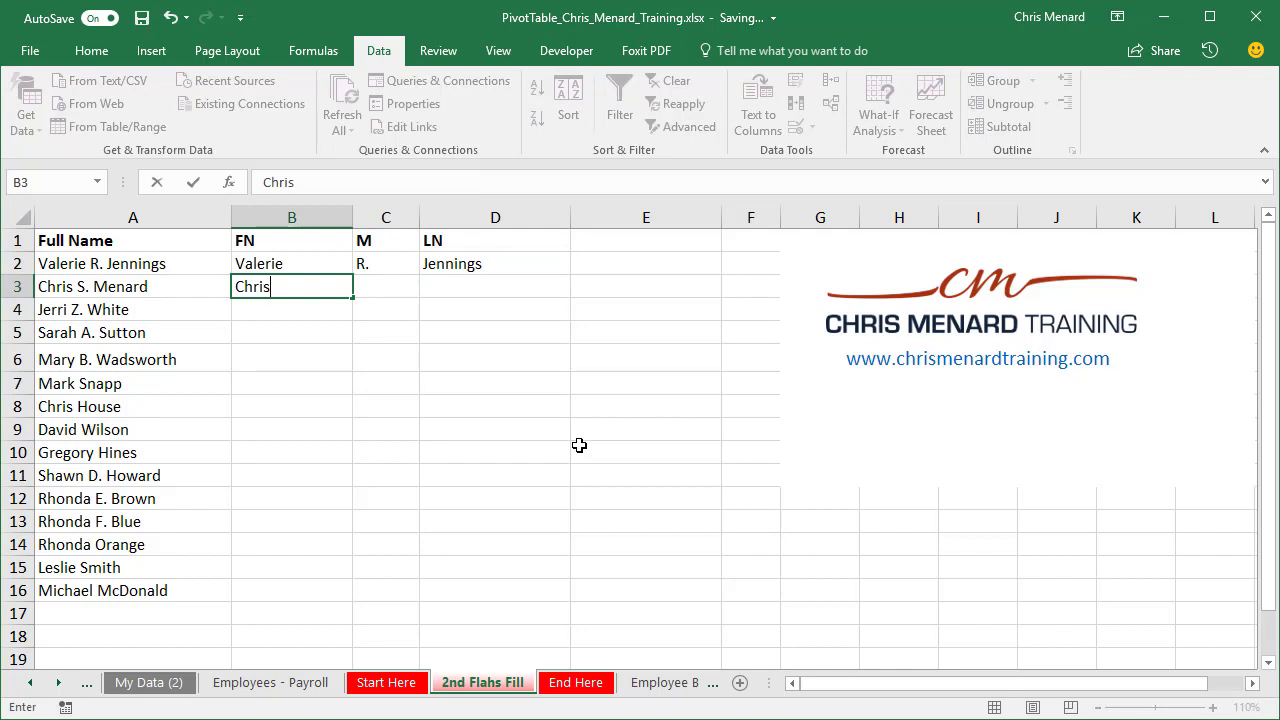
# Step: Enter the second person's first name, middle initial and last name in B3:D3
pyautogui.press('Tab')
pyautogui.press('Tab')
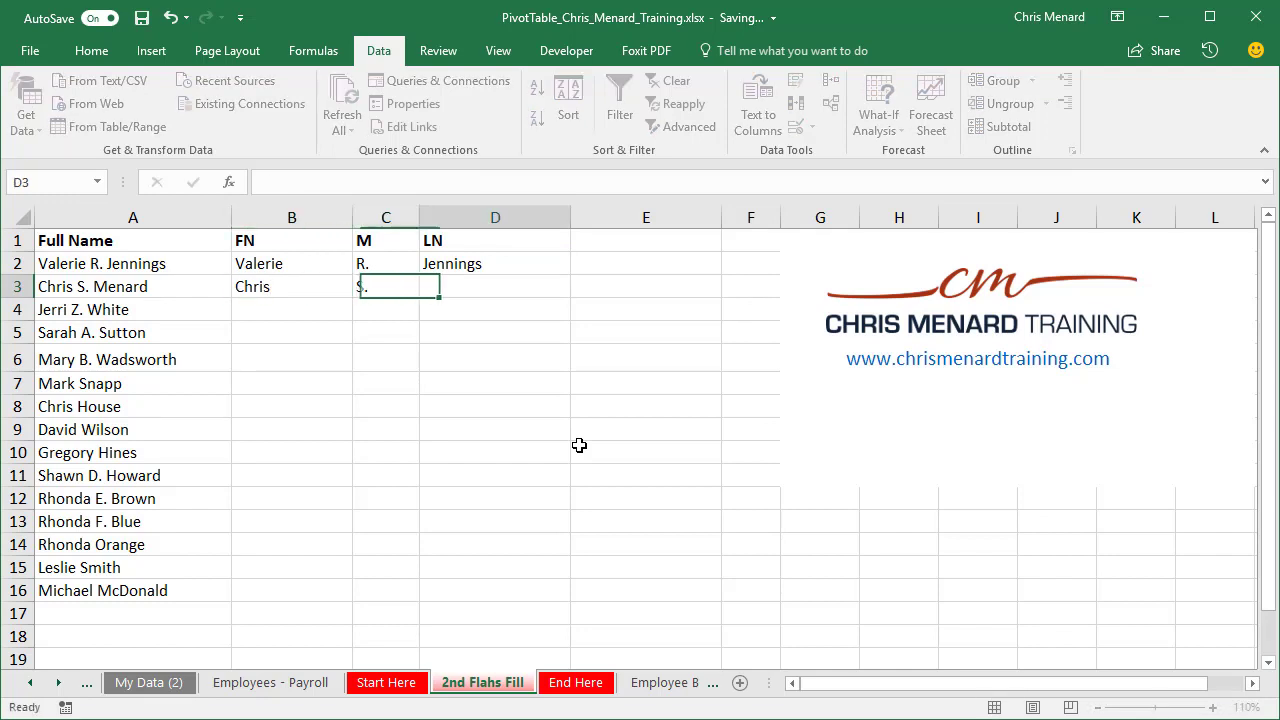
pyautogui.press('Return')
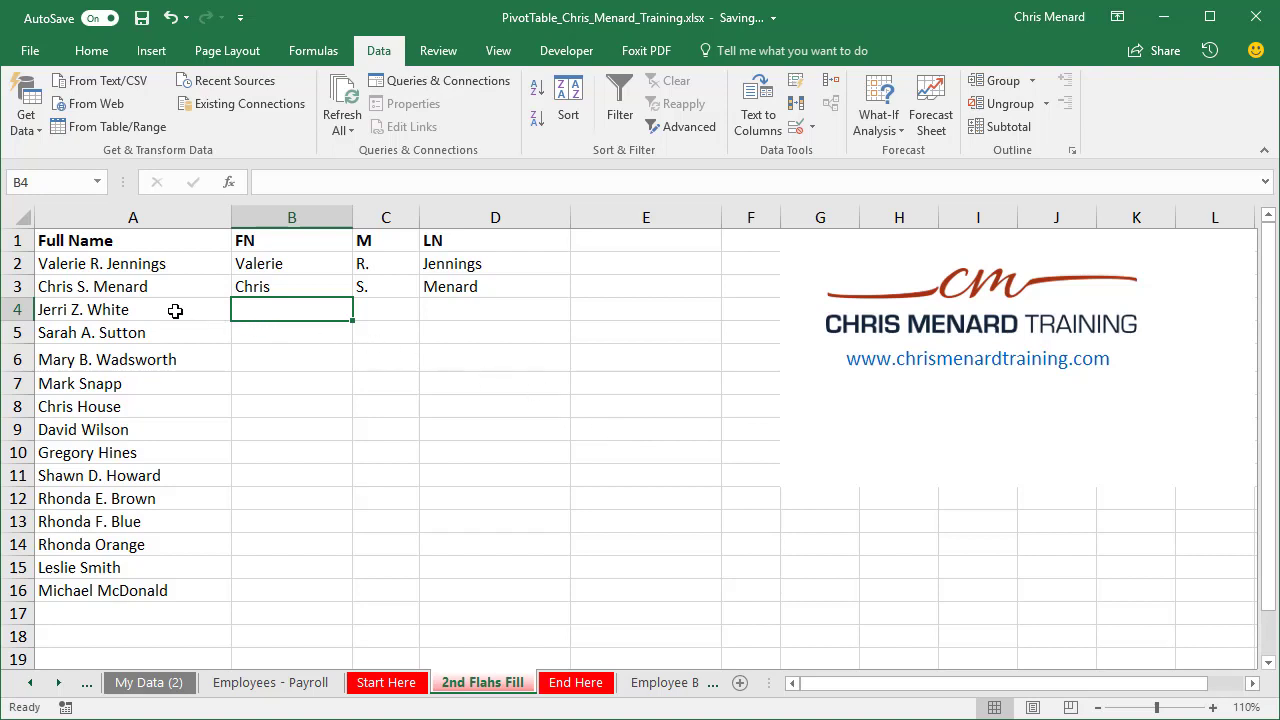
# Step: Flash Fill the FN, M and LN columns from row 4 down, and widen column C to fit its entries
pyautogui.click(797, 90)
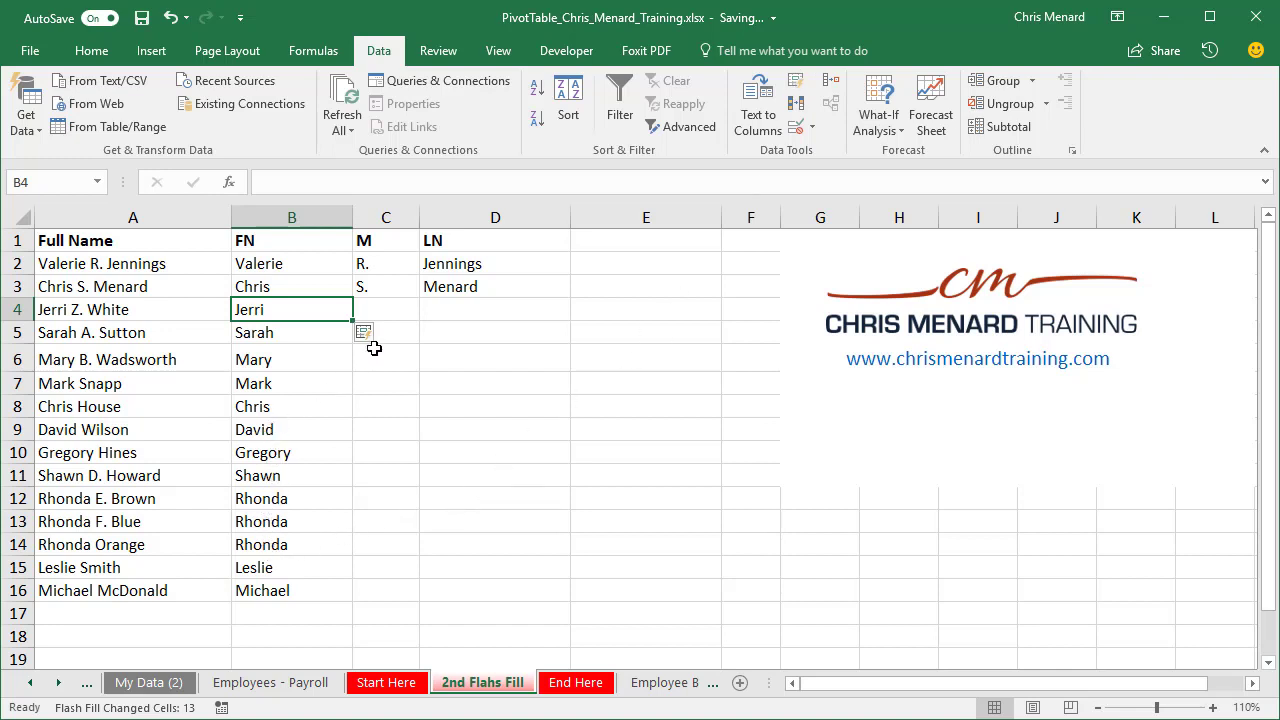
pyautogui.click(380, 308)
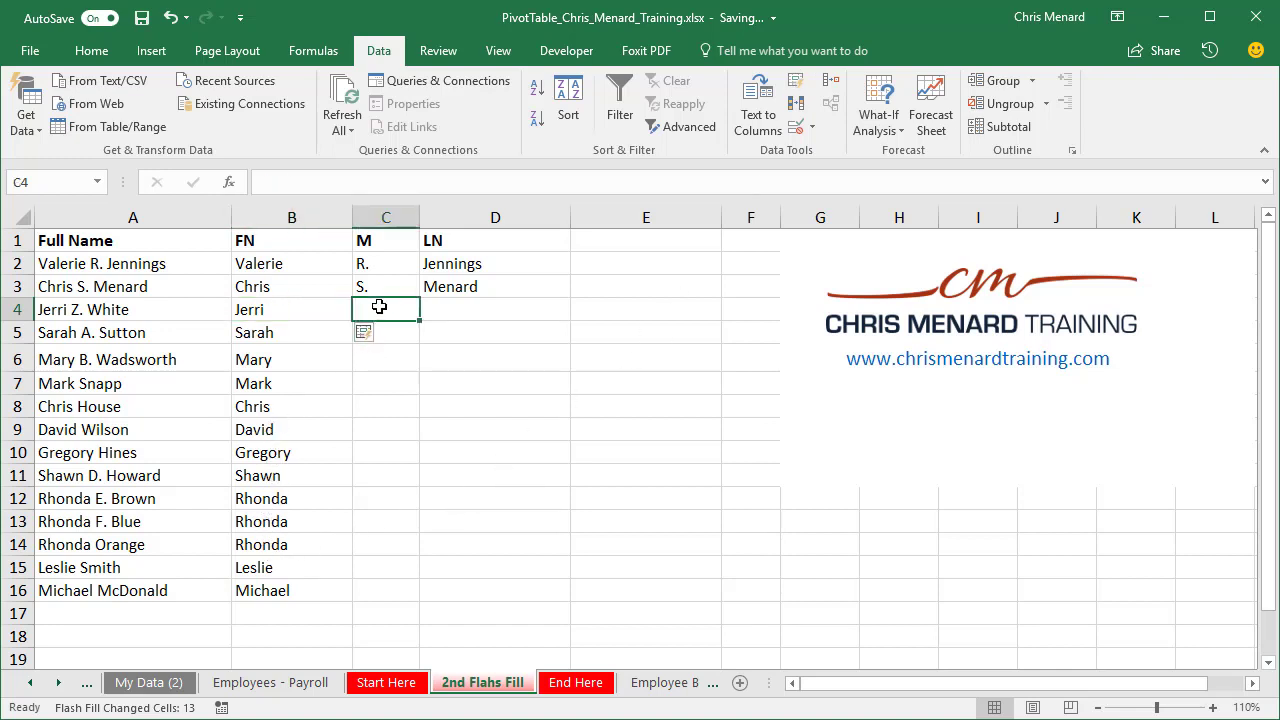
pyautogui.click(797, 84)
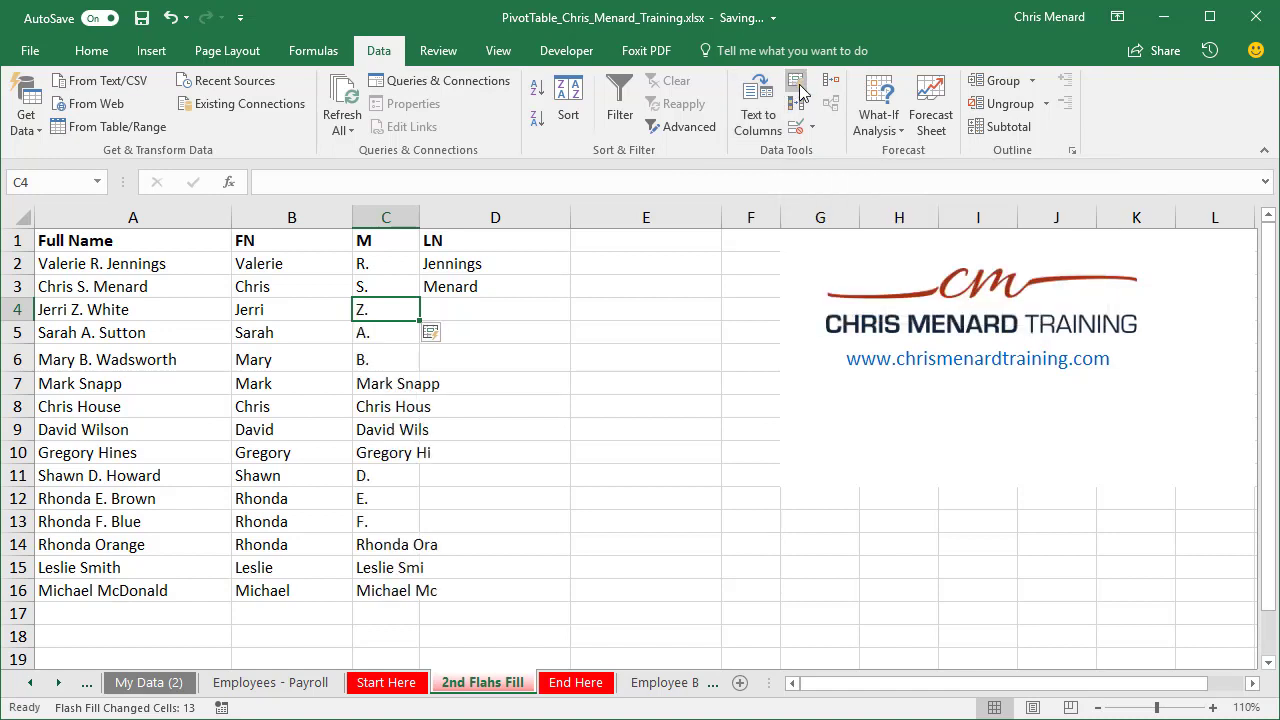
pyautogui.click(480, 312)
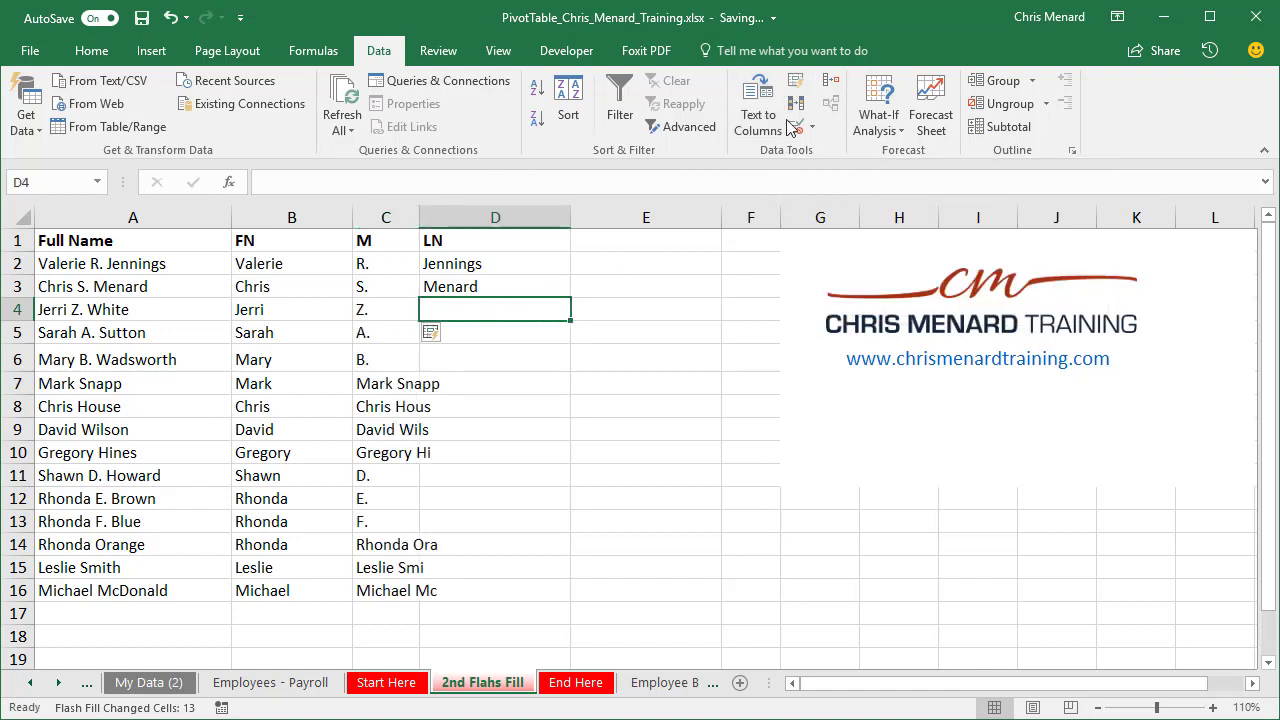
pyautogui.click(797, 82)
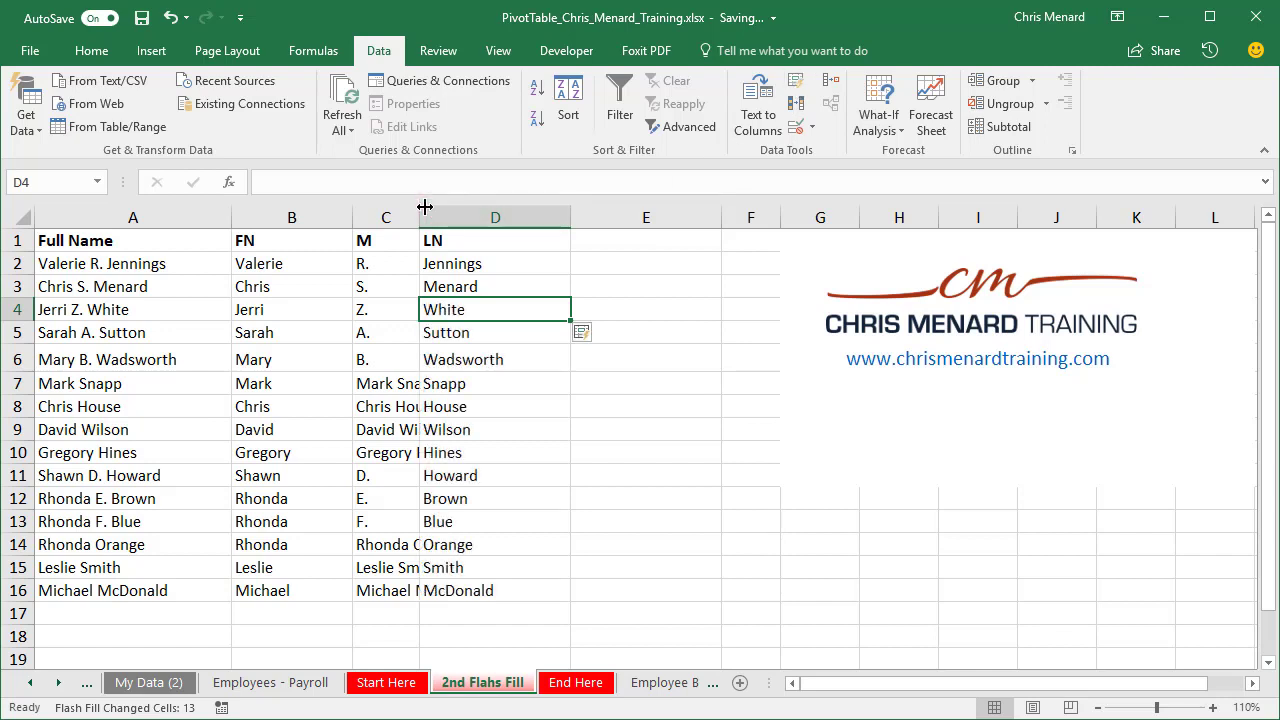
pyautogui.moveTo(424, 206); pyautogui.dragTo(451, 210)
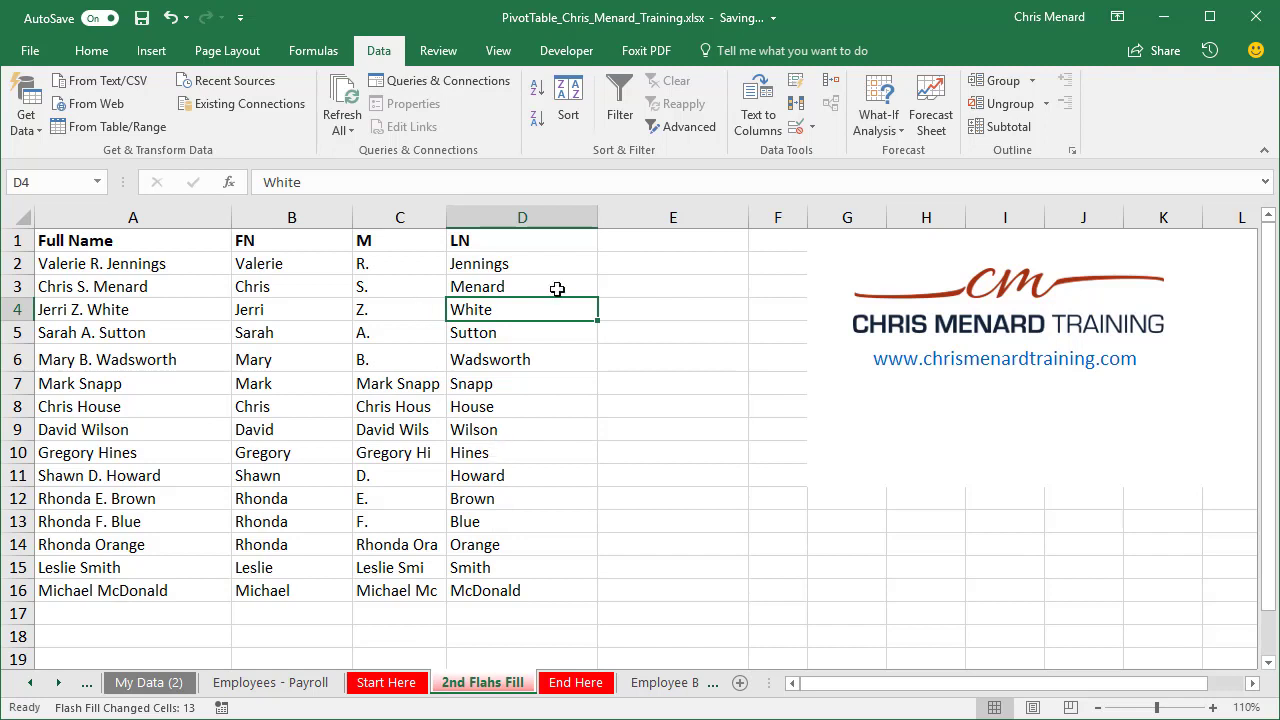
# Step: Add the heading Helper in cell E1 beside the LN column
pyautogui.click(653, 248)
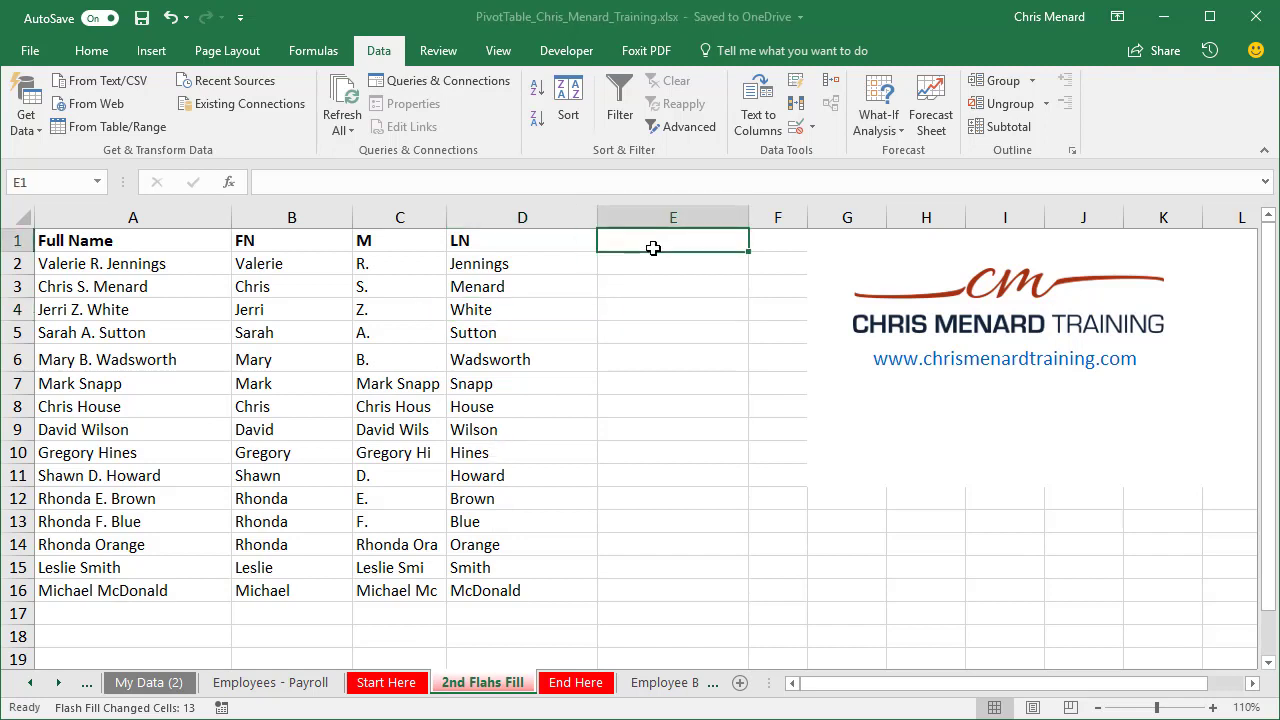
pyautogui.write('Helper')
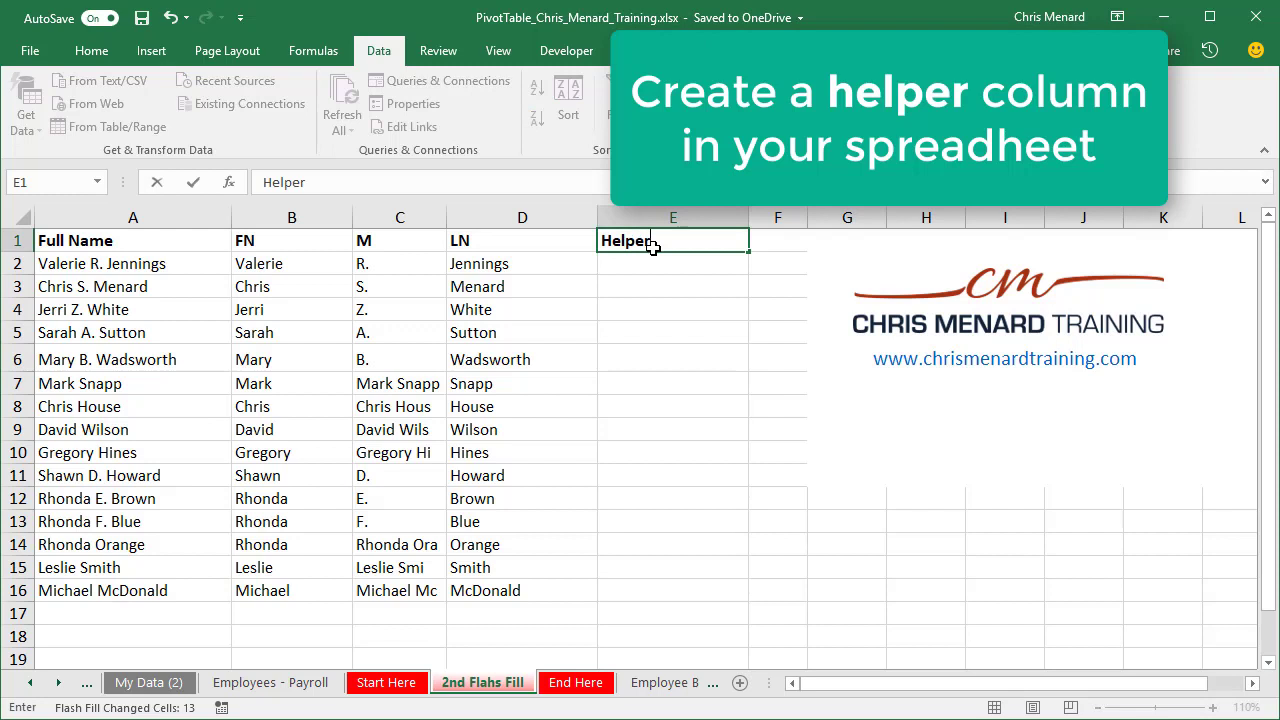
pyautogui.press('Return')
pyautogui.write('=')
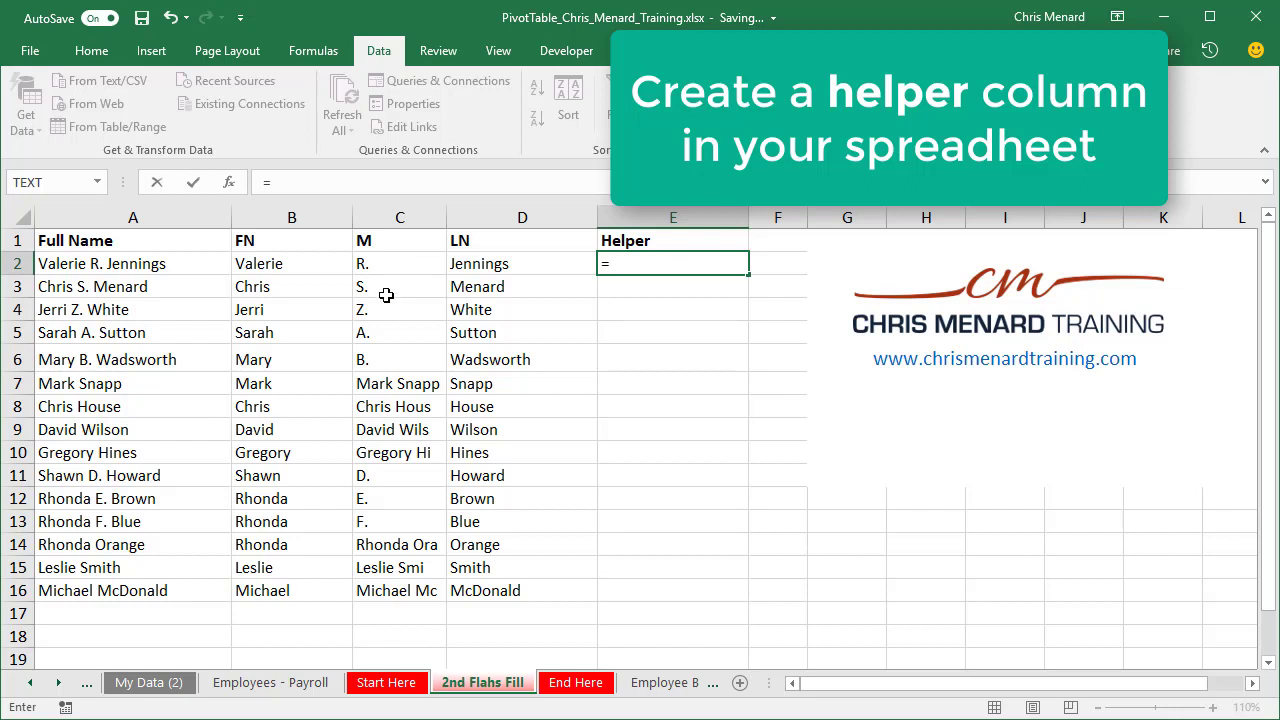
pyautogui.click(397, 388)
pyautogui.click(397, 402)
pyautogui.press('Escape')
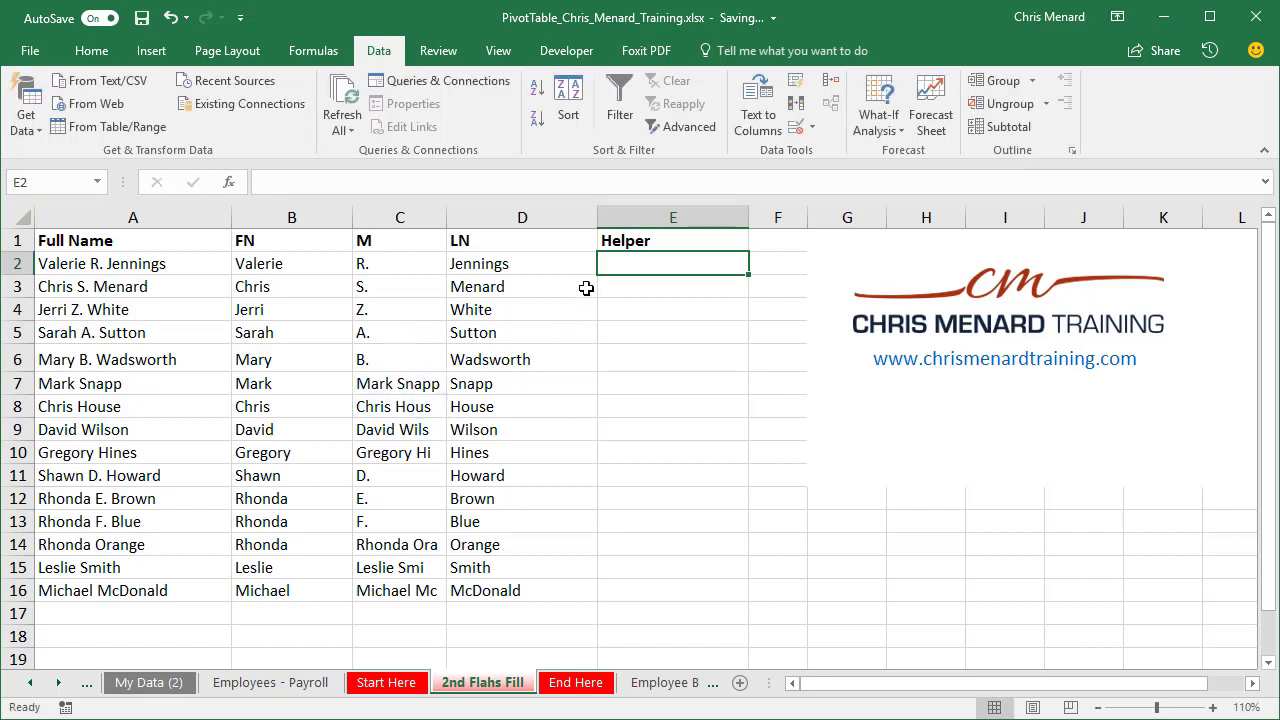
# Step: Enter =LEN(C2) in E2 to count the middle initial's characters, and fill the formula down to E16
pyautogui.write('=len')
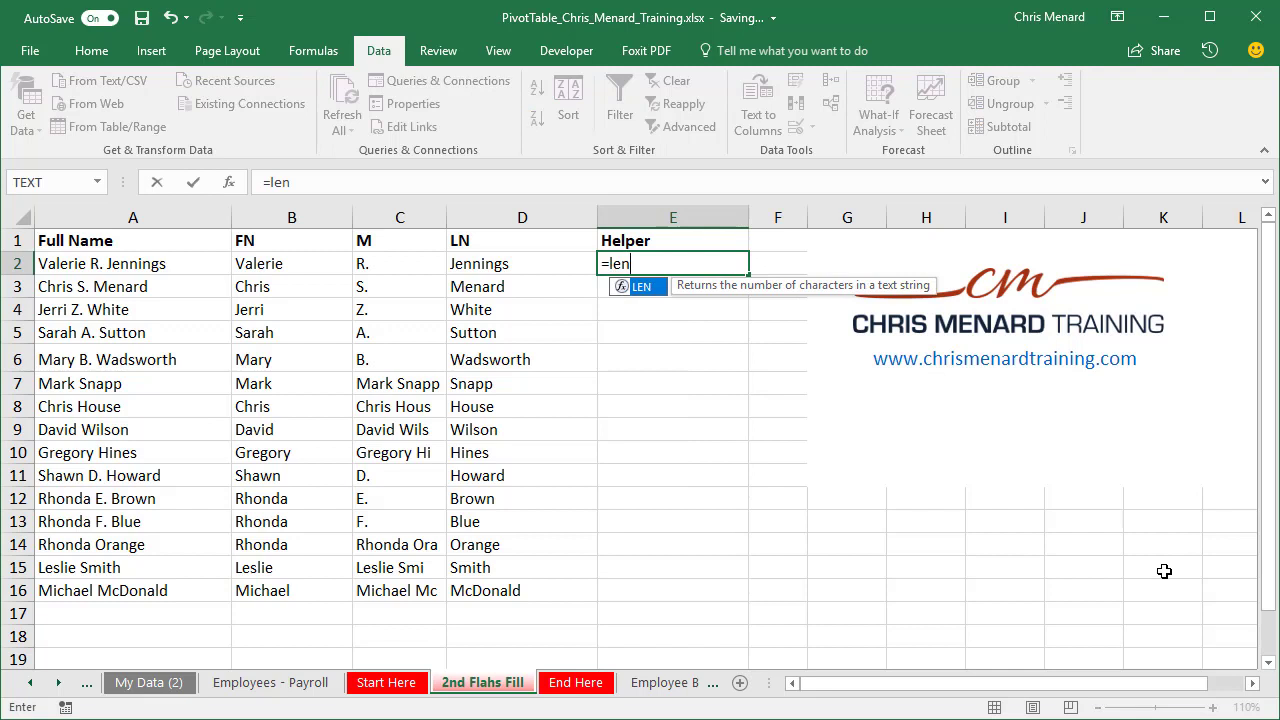
pyautogui.press('Tab')
pyautogui.press('Left')
pyautogui.press('Left')
pyautogui.press('Left')
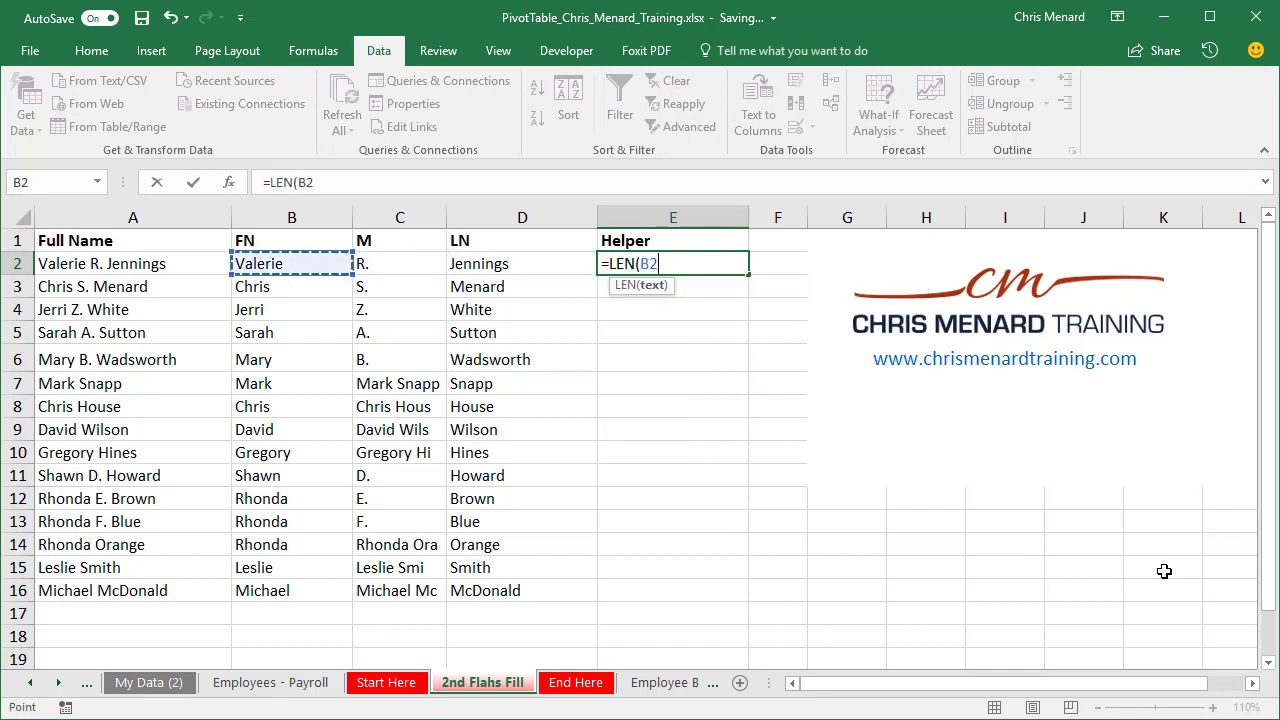
pyautogui.press('Right')
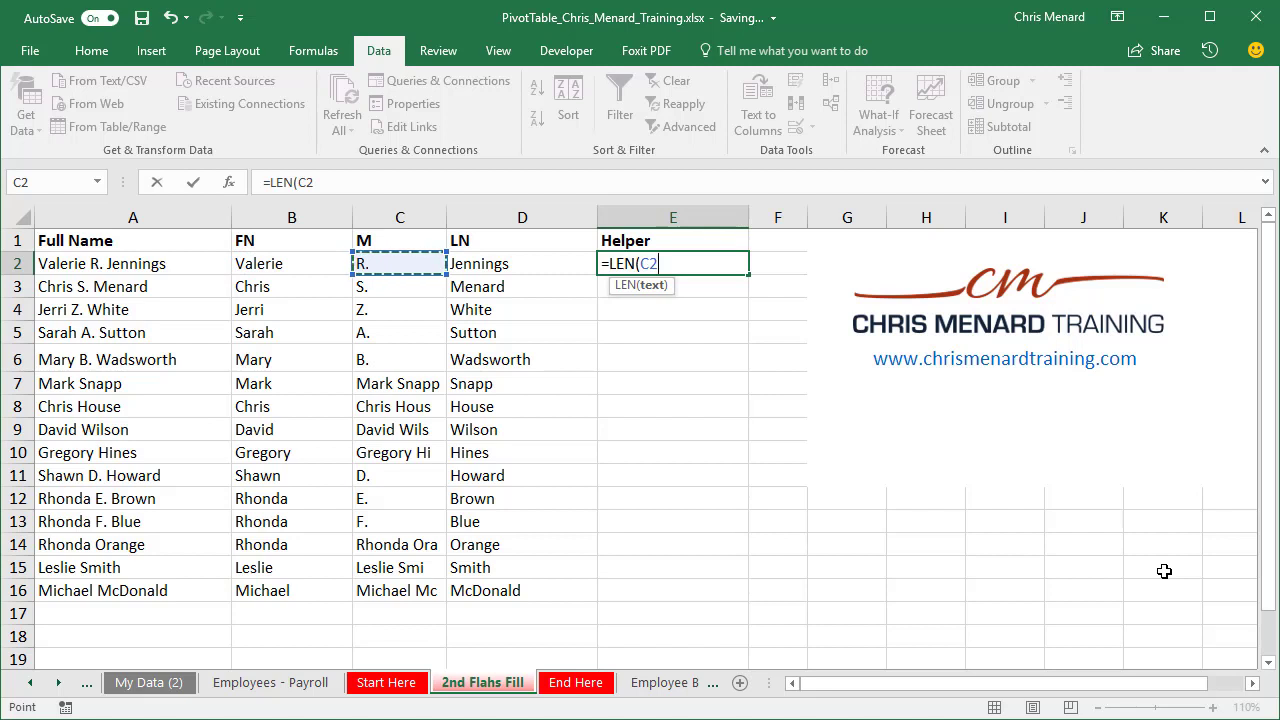
pyautogui.hotkey('ctrl', 'Return')
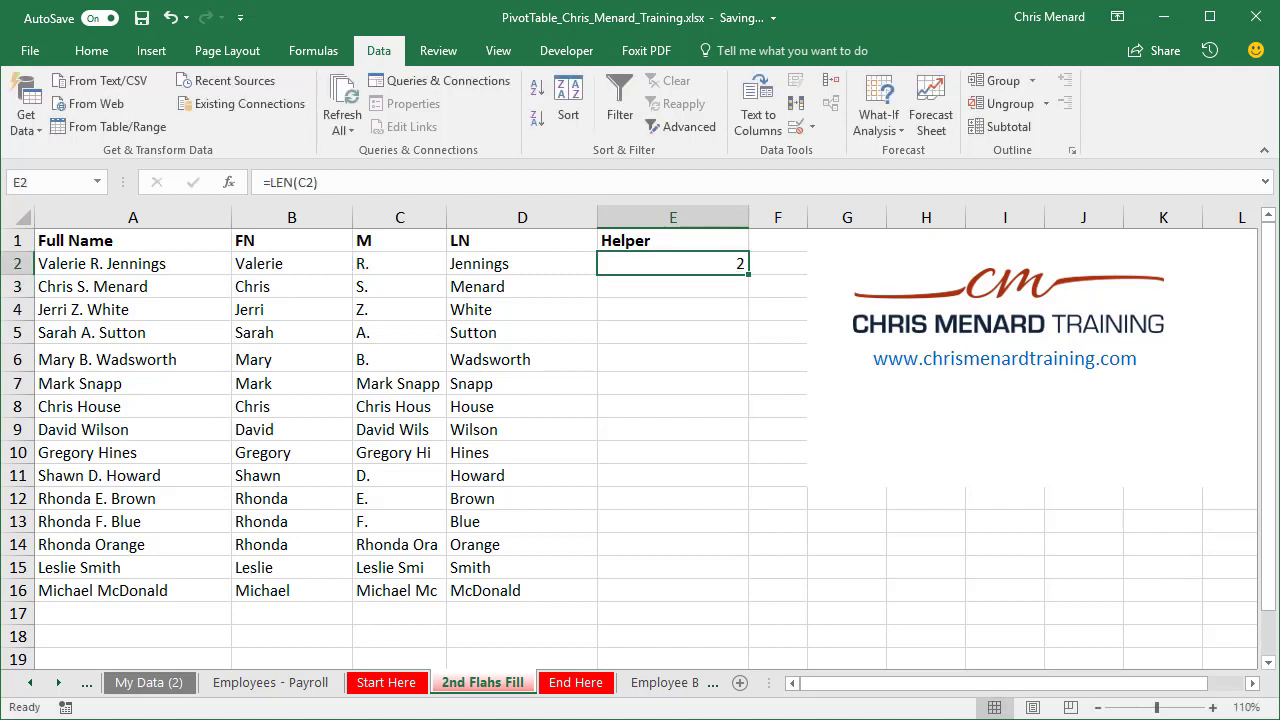
pyautogui.doubleClick(746, 277)
pyautogui.click(686, 544)
# Step: Sort the range B1:E16 with headers by Helper values, smallest to largest
pyautogui.moveTo(708, 590); pyautogui.dragTo(274, 240)
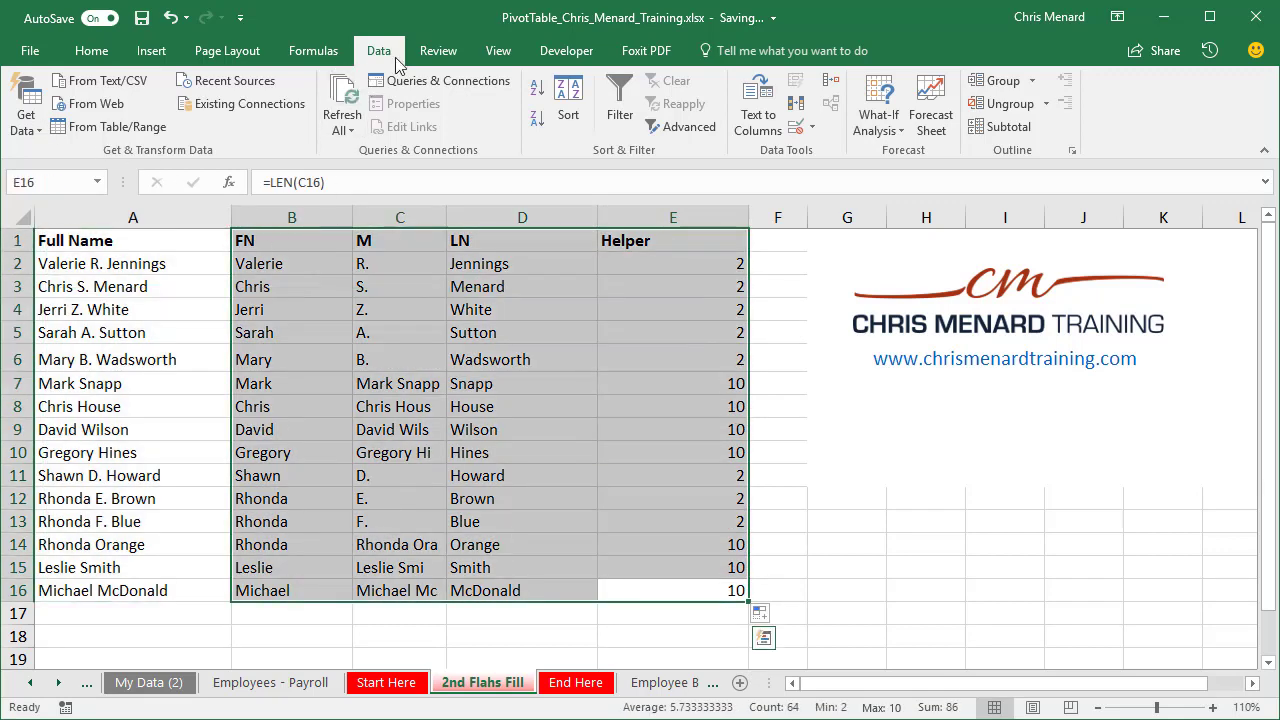
pyautogui.click(568, 108)
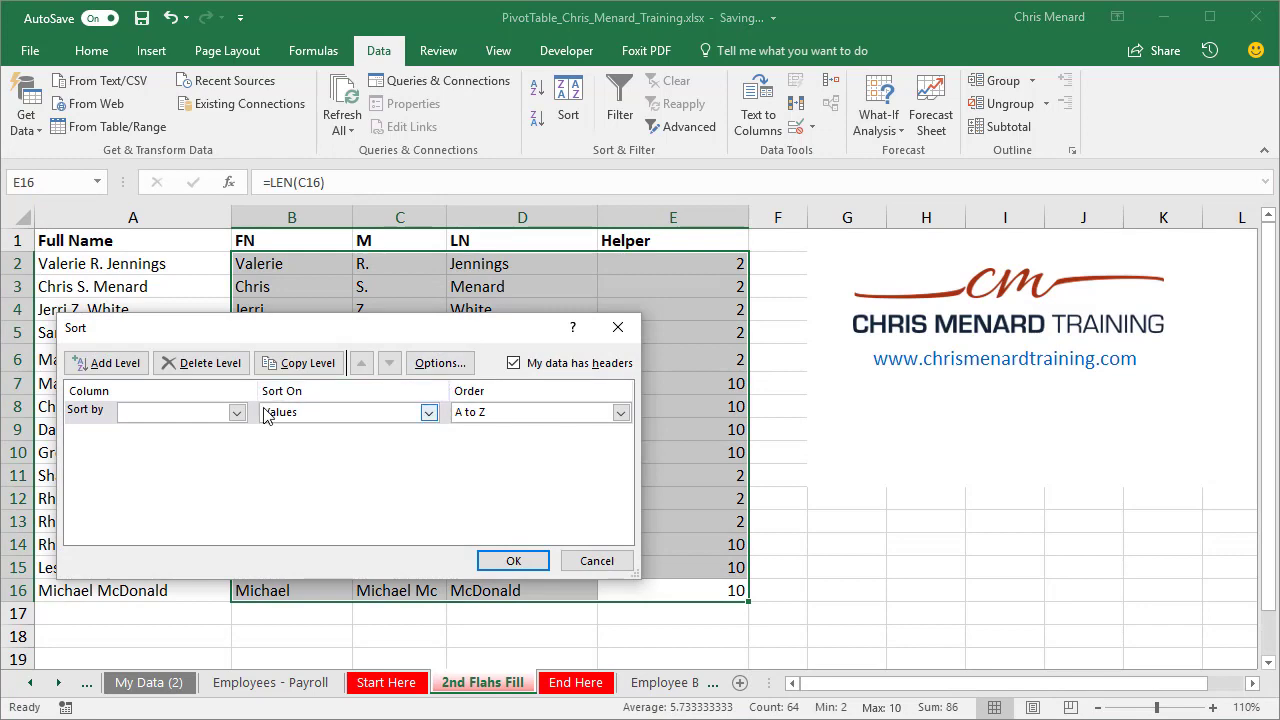
pyautogui.click(237, 412)
pyautogui.click(200, 470)
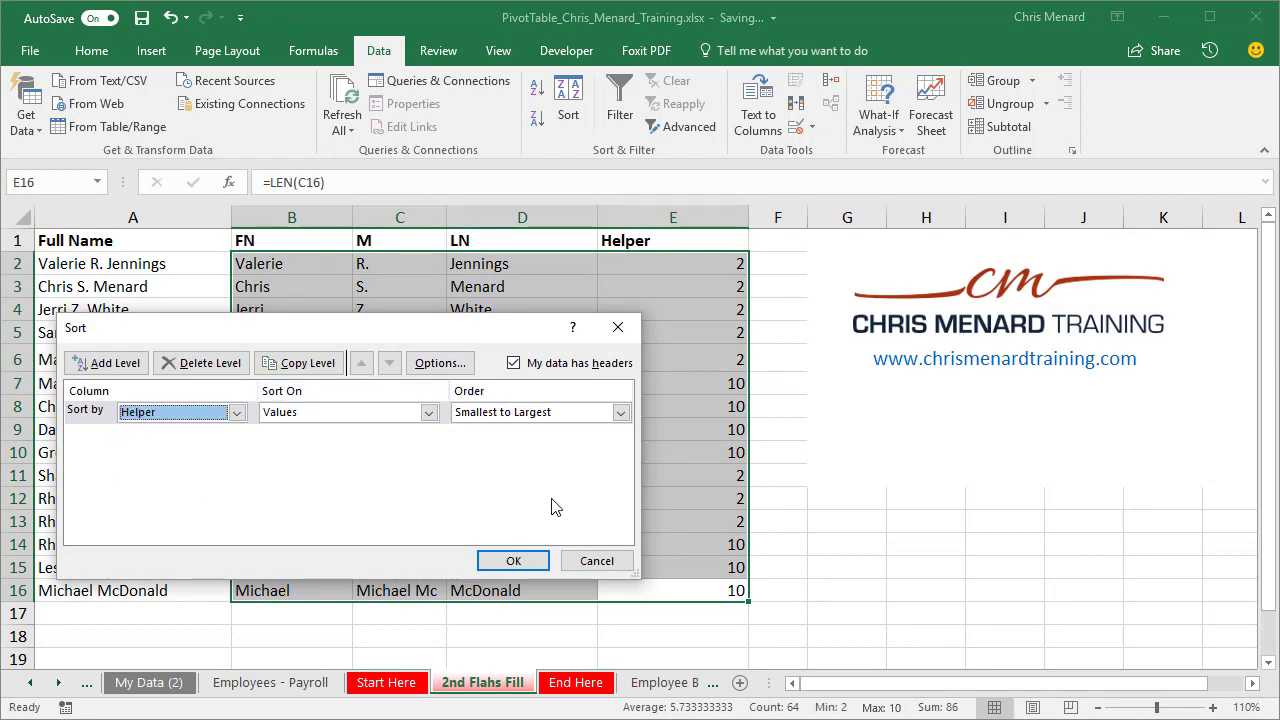
pyautogui.click(513, 560)
pyautogui.click(636, 410)
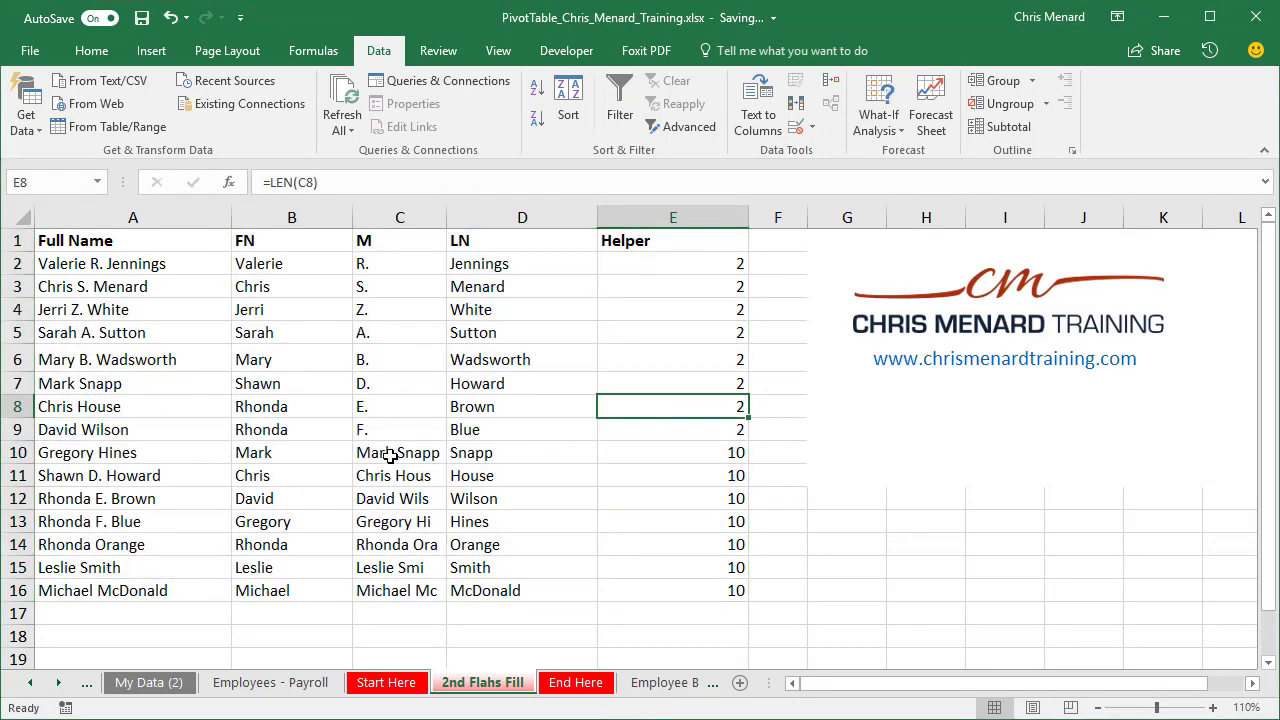
# Step: Clear the wrongly filled middle initial entries in C10:C16
pyautogui.moveTo(395, 452); pyautogui.dragTo(403, 585)
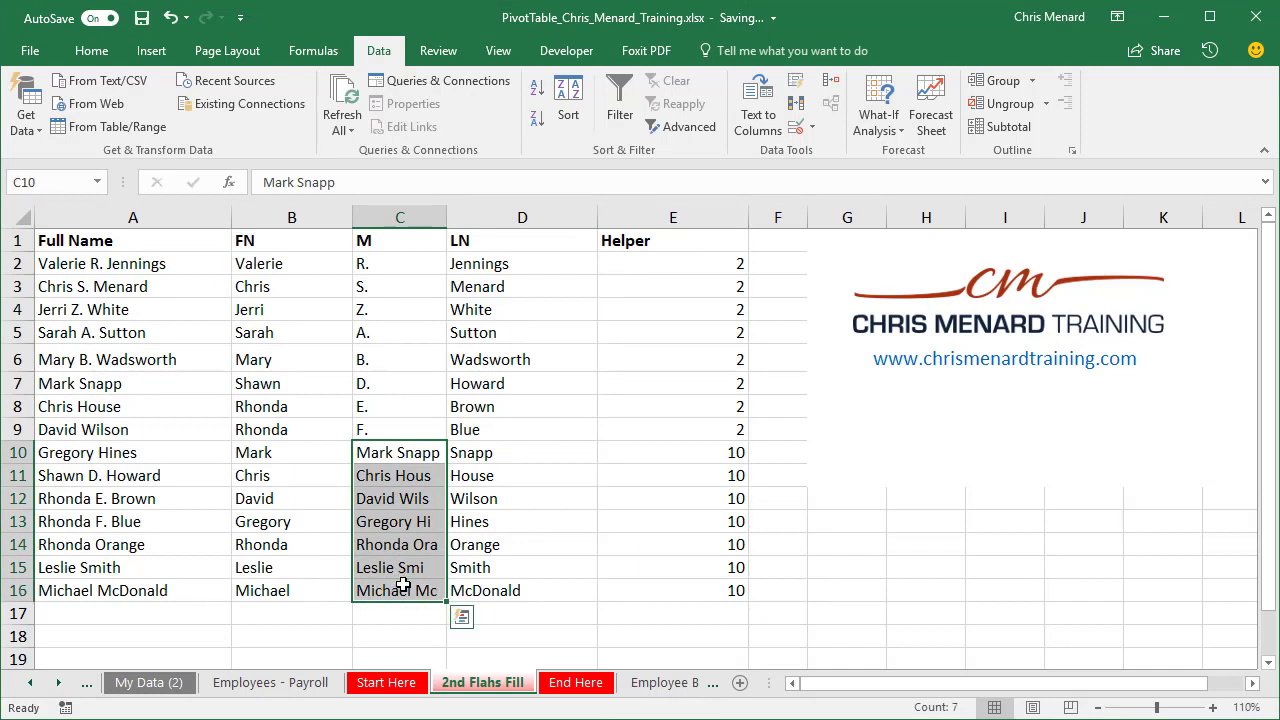
pyautogui.press('Delete')
pyautogui.click(590, 430)
# Step: Delete the entire Helper column E from the sheet
pyautogui.click(624, 219)
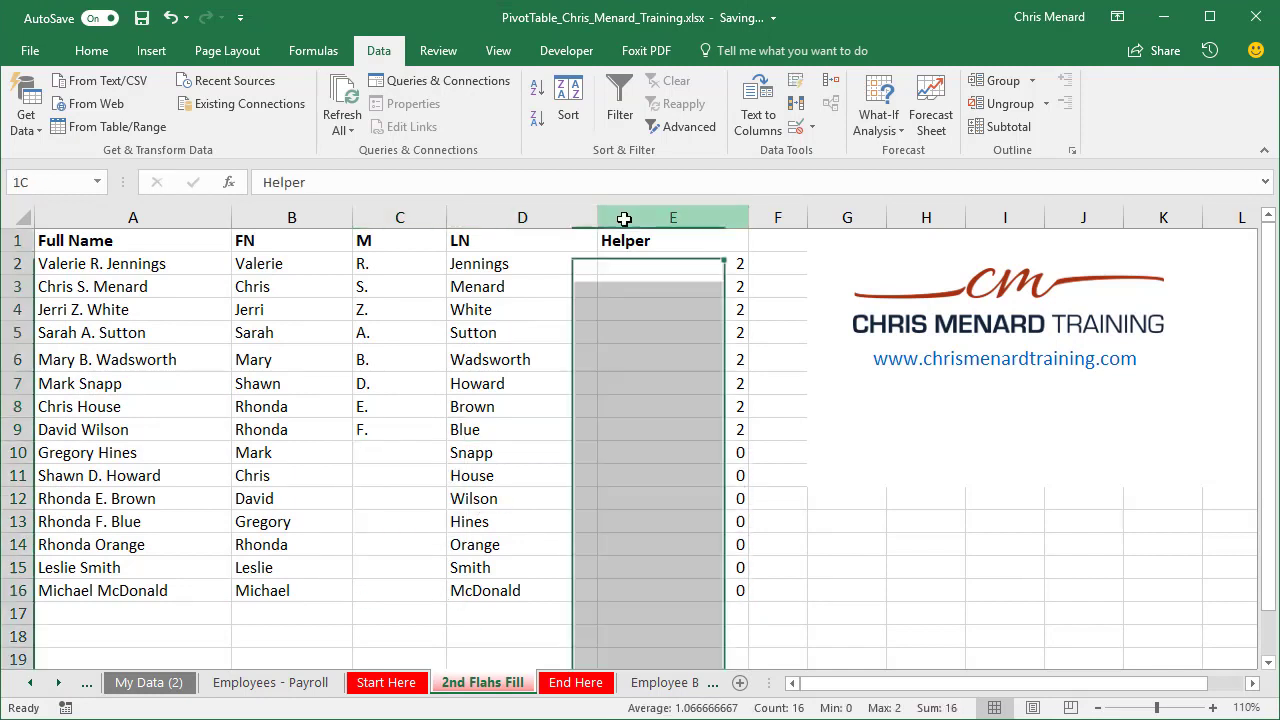
pyautogui.rightClick(624, 219)
pyautogui.click(695, 384)
pyautogui.click(375, 287)
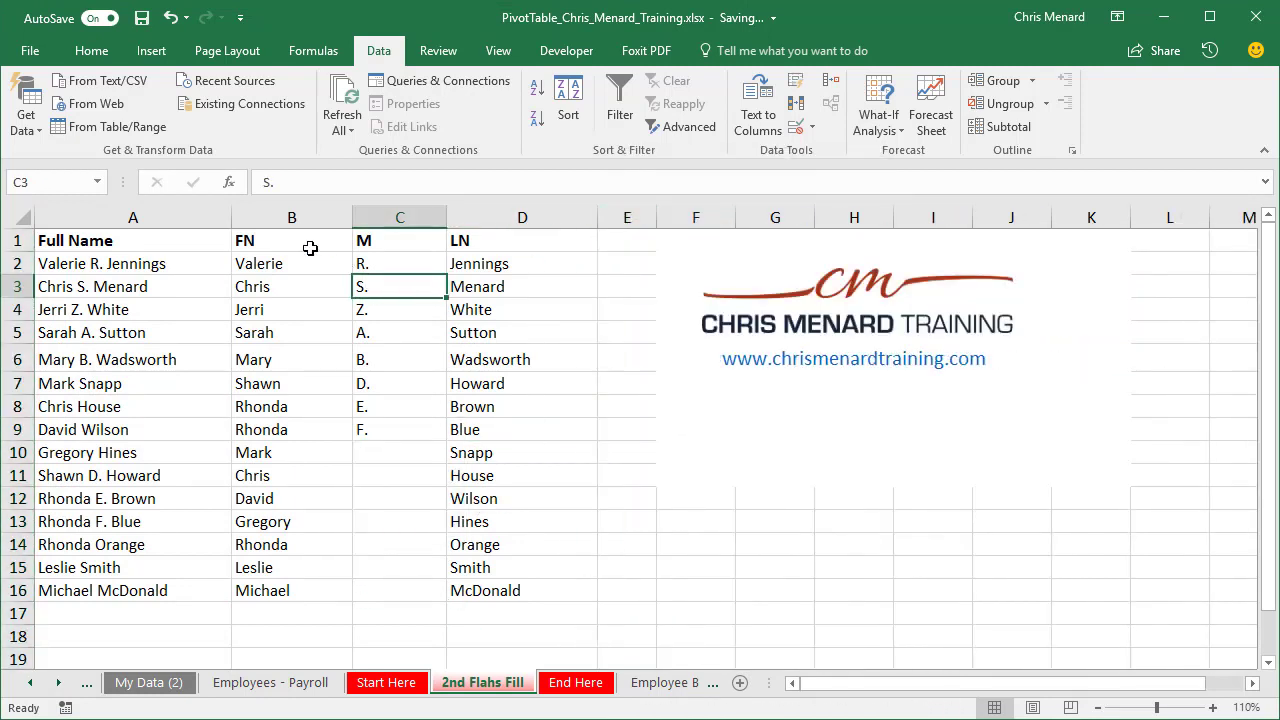
pyautogui.click(306, 242)
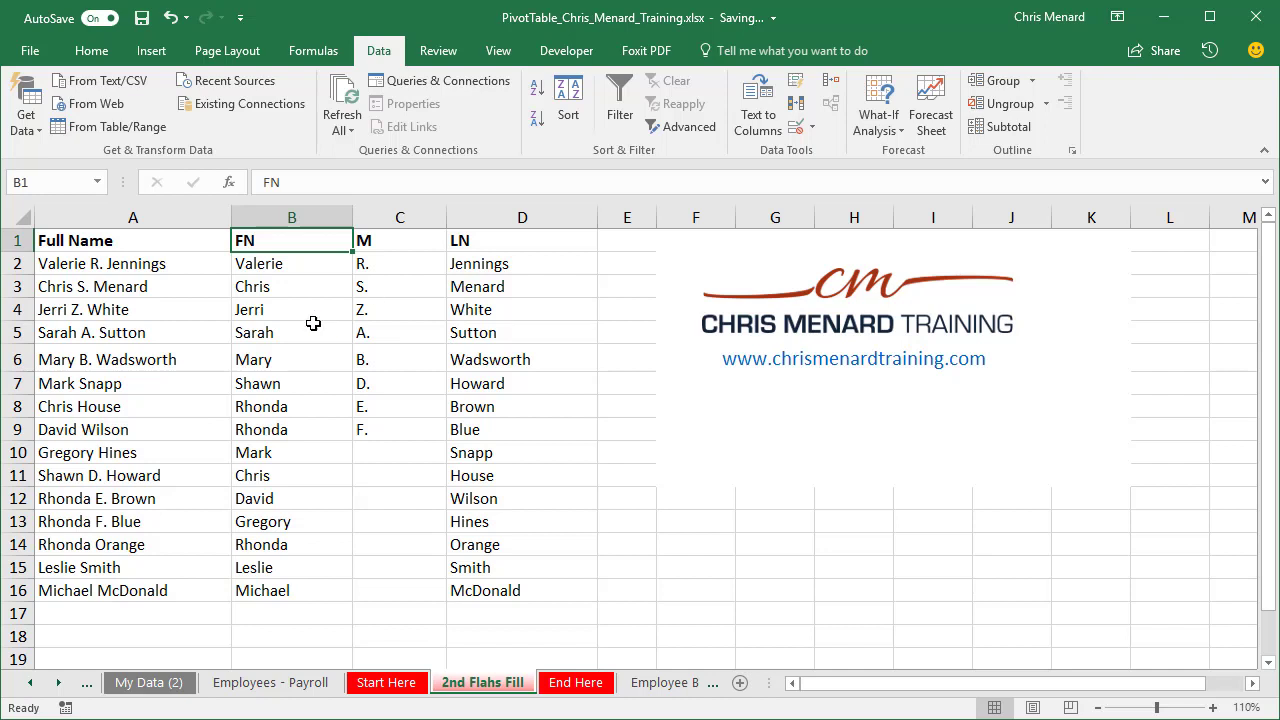
pyautogui.click(295, 434)
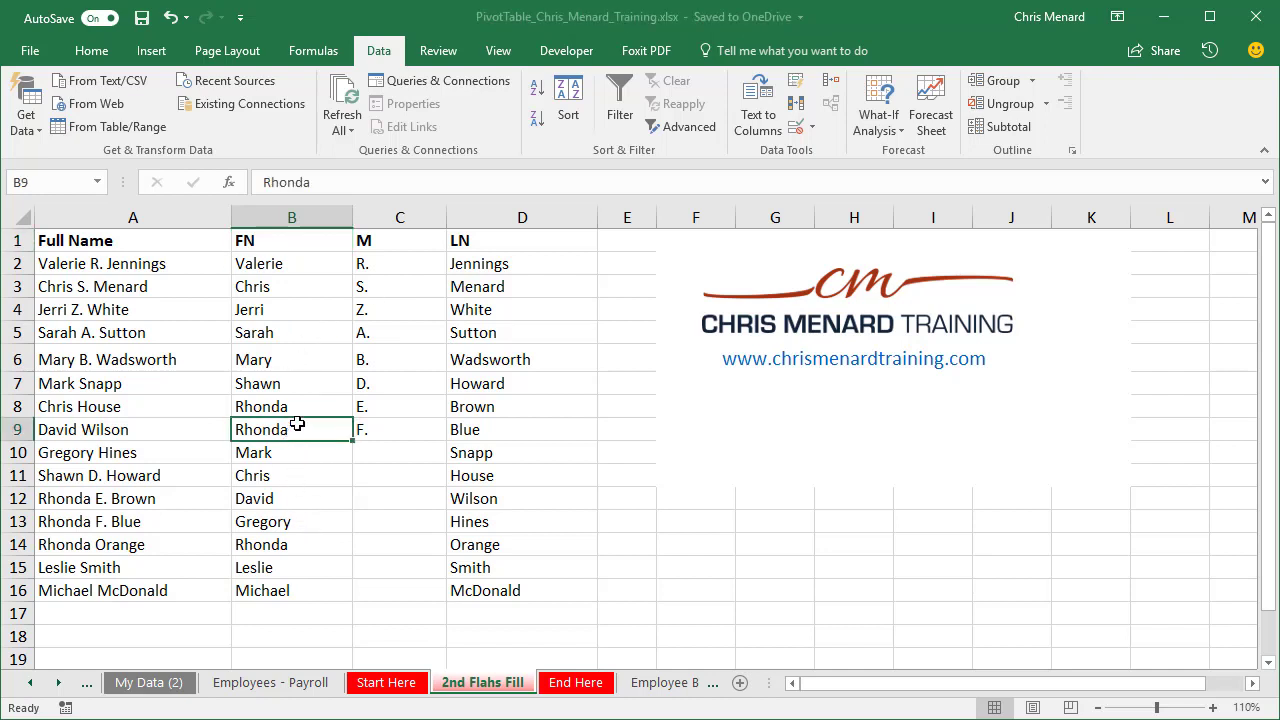
pyautogui.click(152, 521)
pyautogui.moveTo(295, 454); pyautogui.dragTo(365, 448)
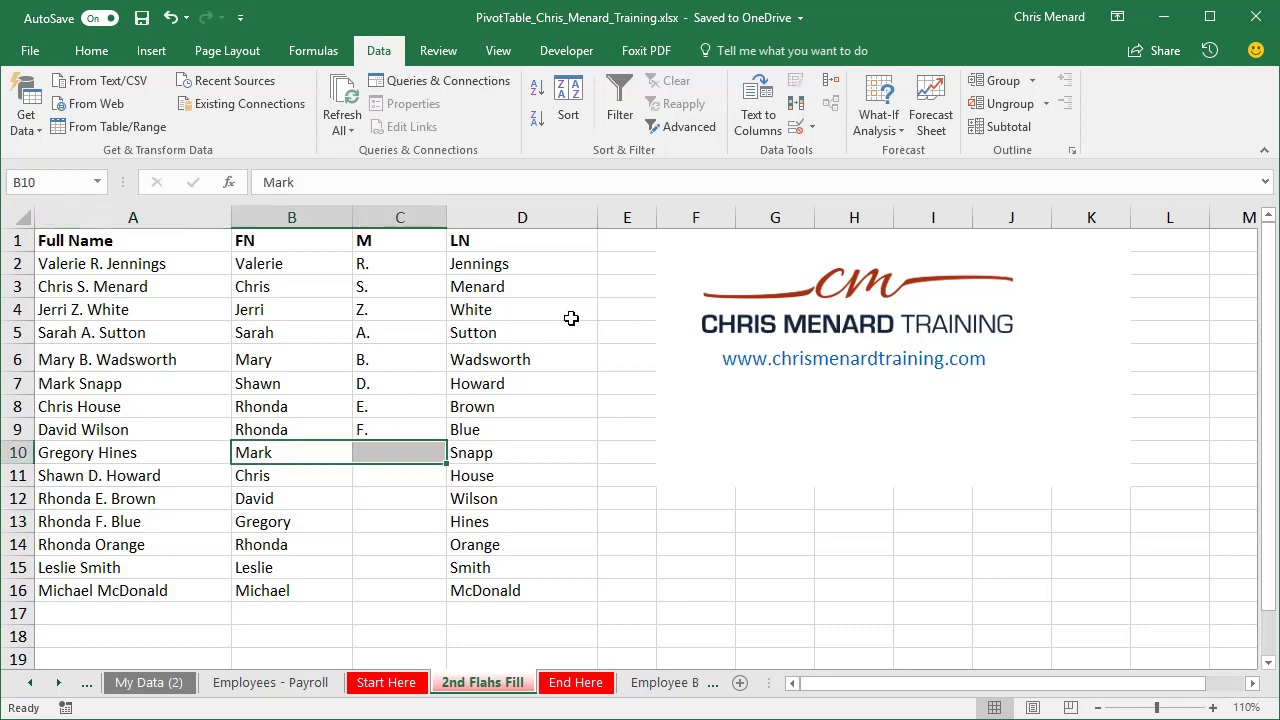
pyautogui.click(617, 257)
pyautogui.click(617, 242)
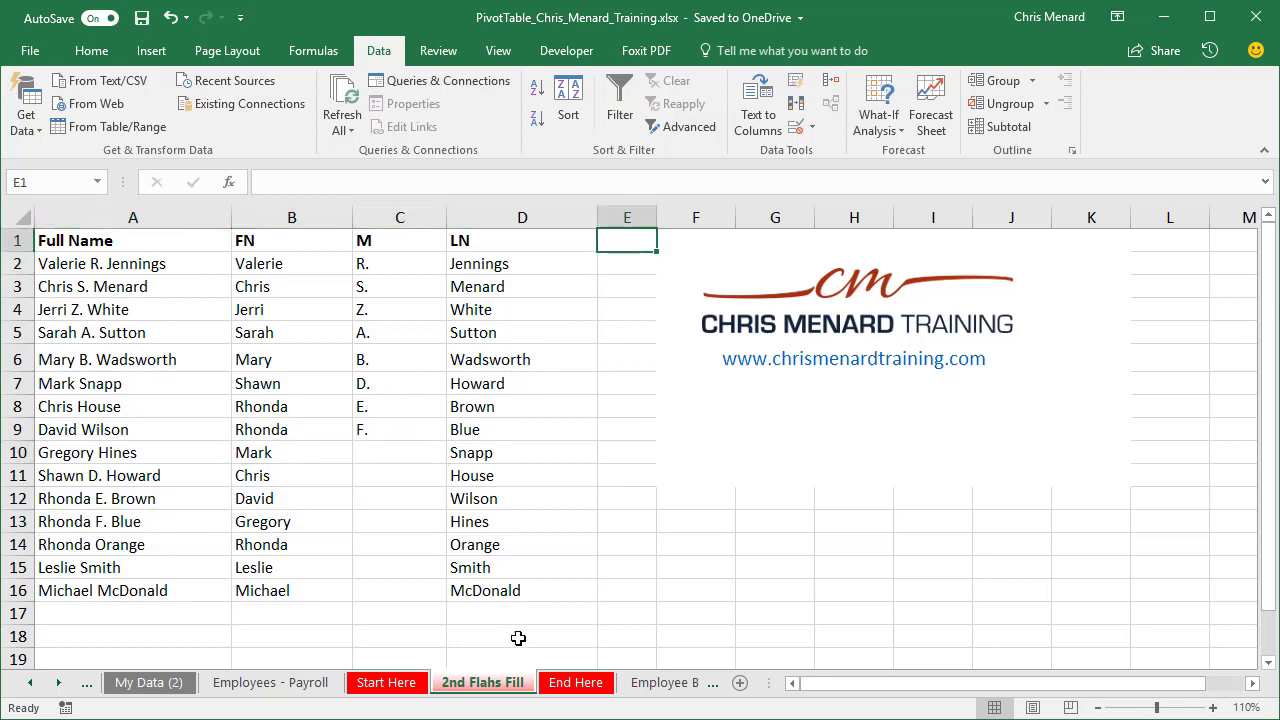
# Step: On the End Here sheet, format the empty cells B2:B7 beside the SSN column as Text
pyautogui.click(578, 684)
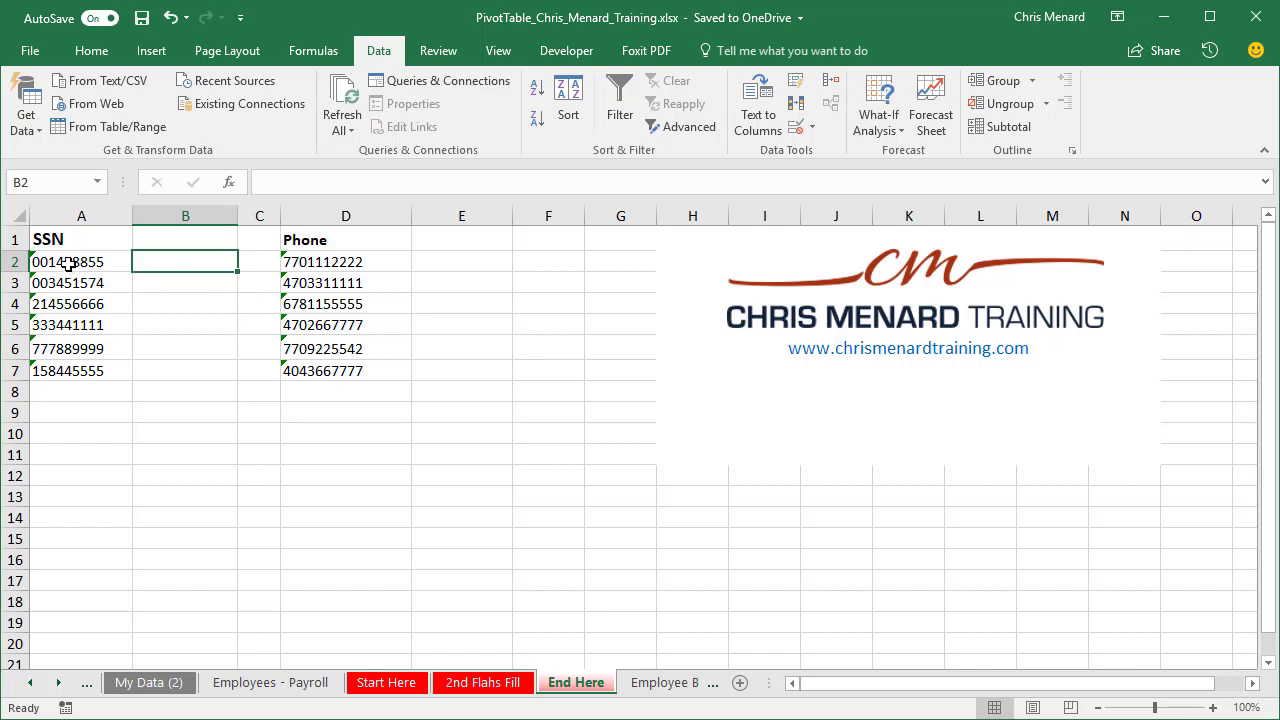
pyautogui.moveTo(171, 259); pyautogui.dragTo(177, 366)
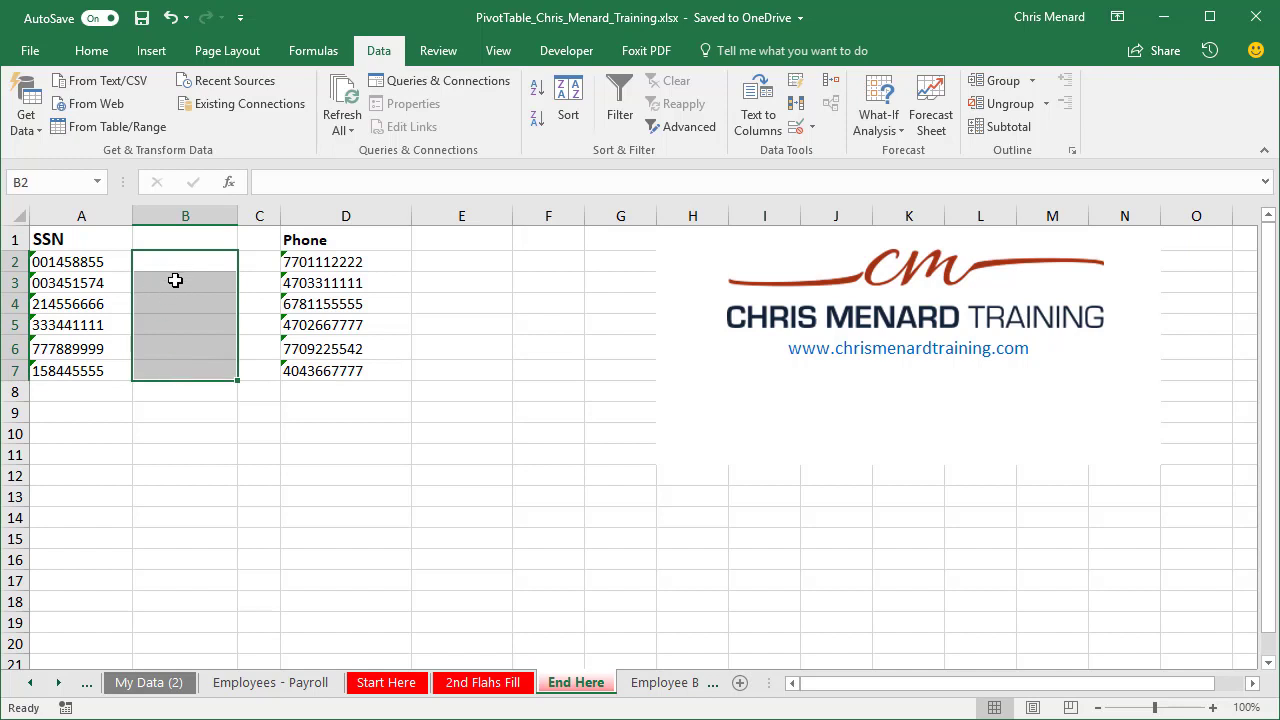
pyautogui.moveTo(186, 263); pyautogui.dragTo(175, 371)
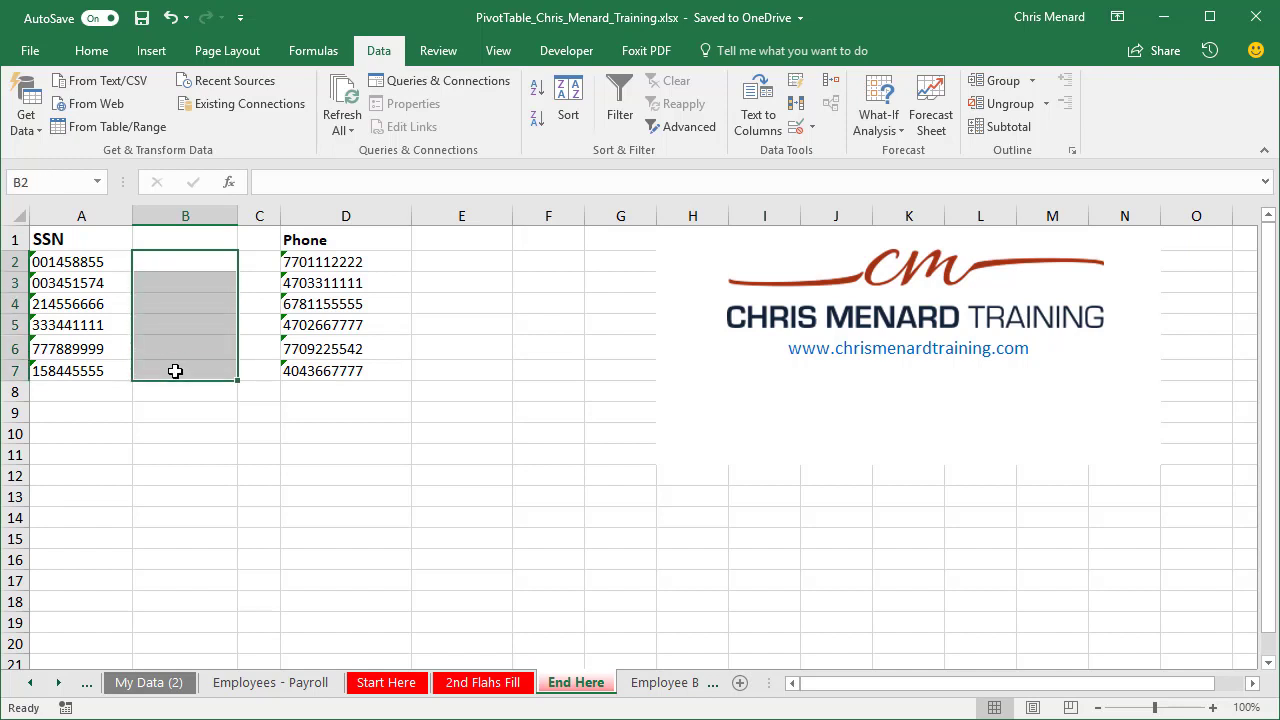
pyautogui.click(91, 50)
pyautogui.click(685, 89)
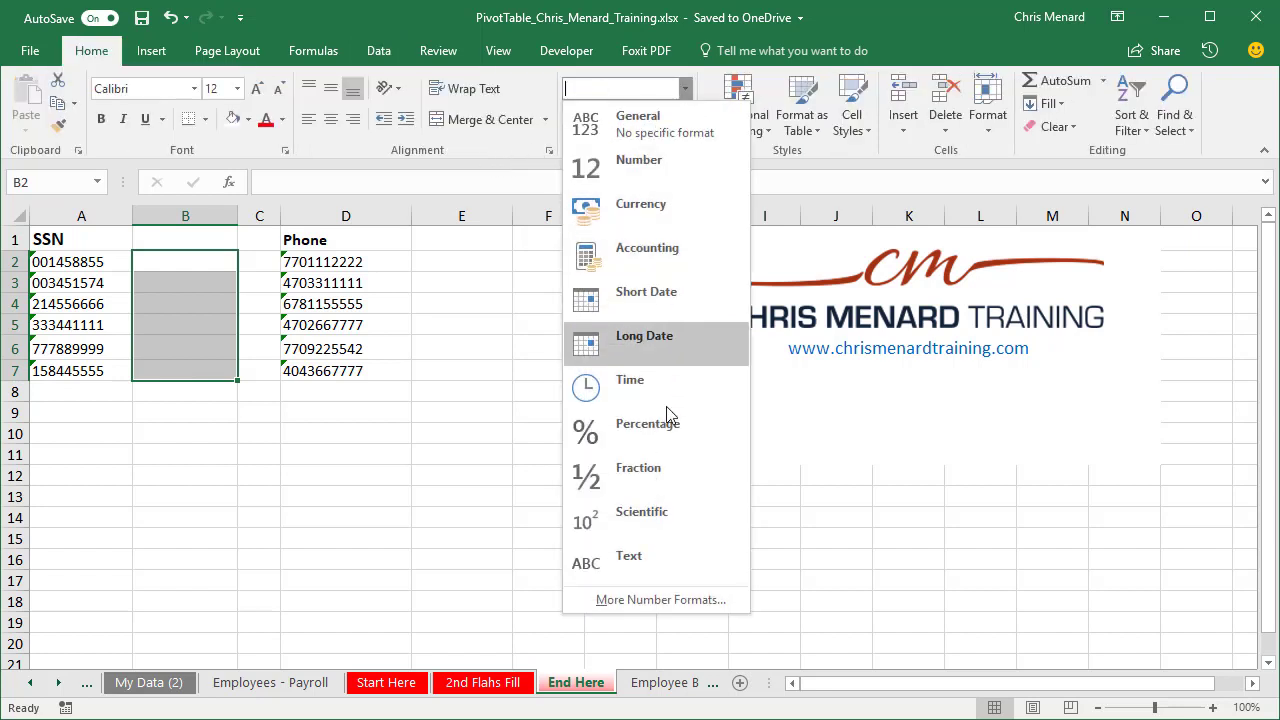
pyautogui.click(667, 563)
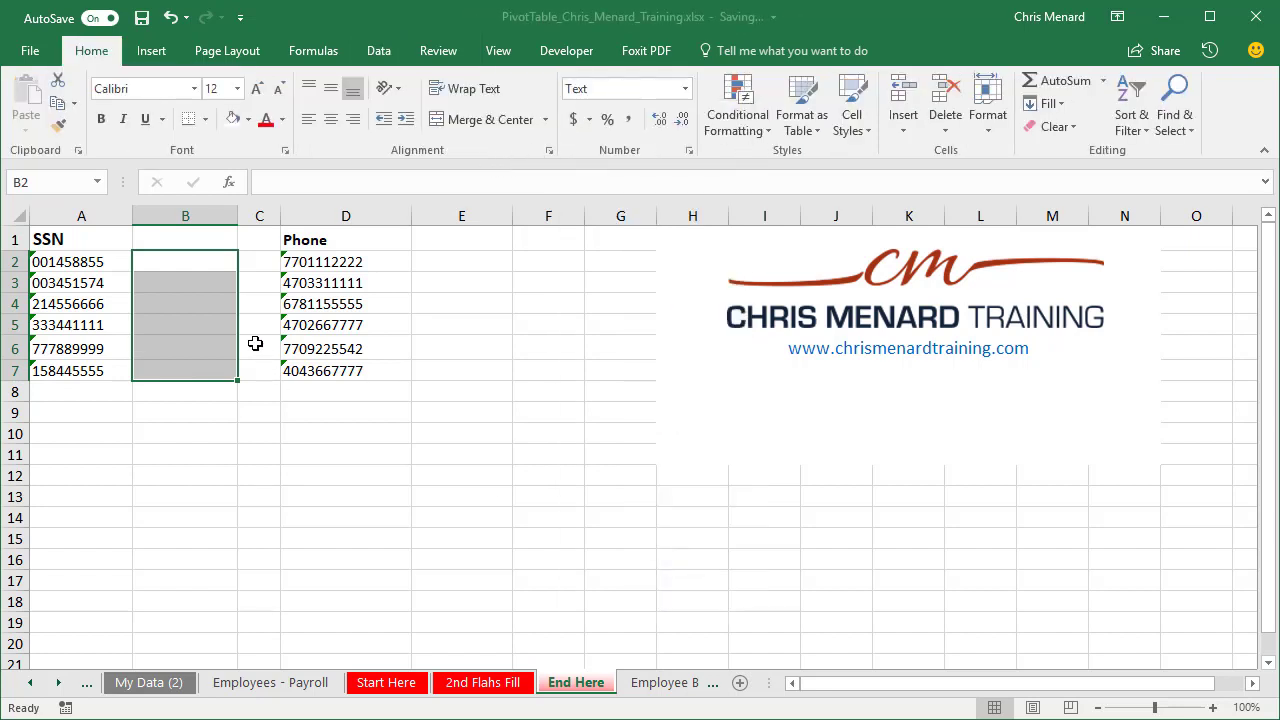
# Step: Format the empty cells E2:E7 beside the Phone column as Text
pyautogui.moveTo(470, 272); pyautogui.dragTo(480, 371)
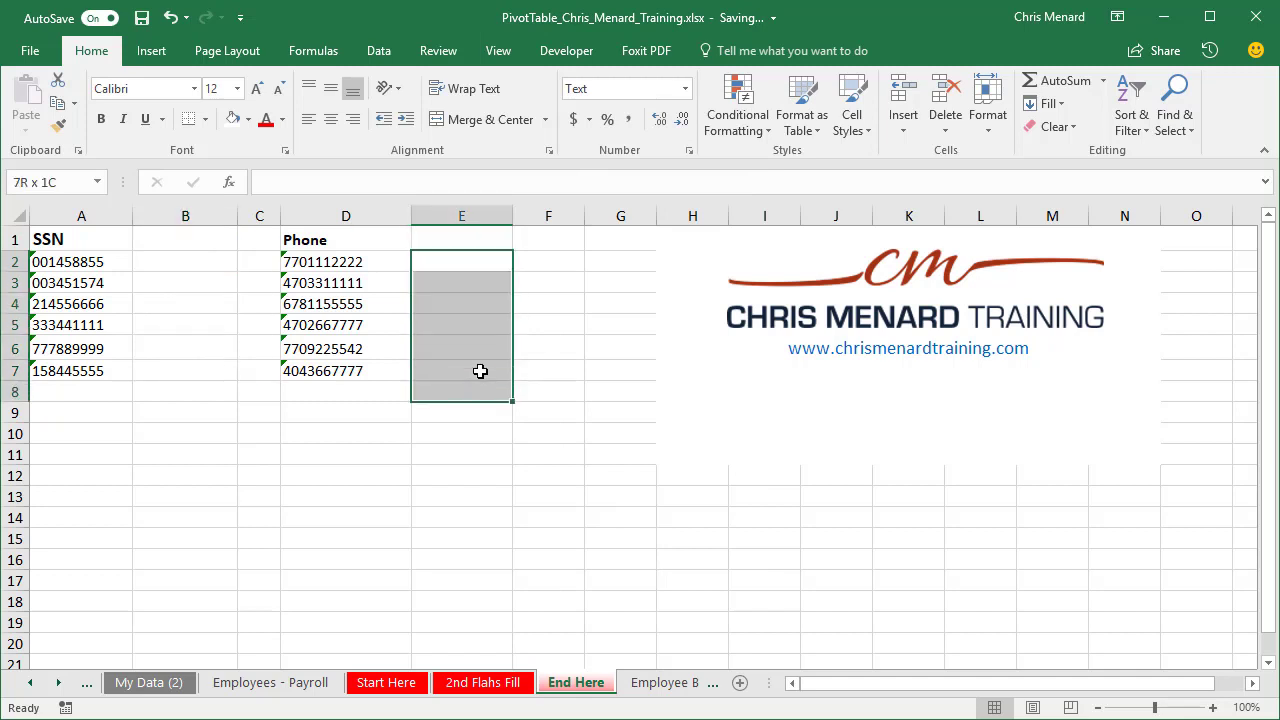
pyautogui.click(685, 89)
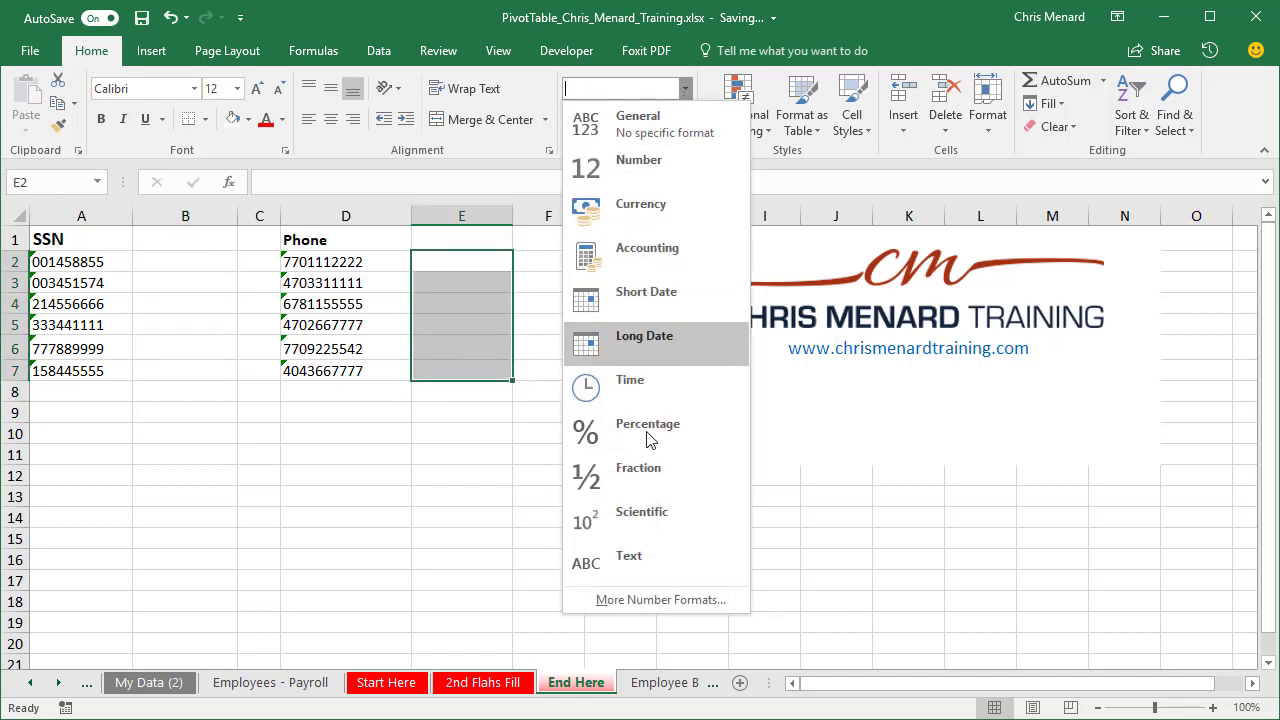
pyautogui.click(657, 556)
# Step: Enter the first two social security numbers with hyphens in B2 and B3, accepting the Flash Fill suggestion down to B7
pyautogui.click(215, 262)
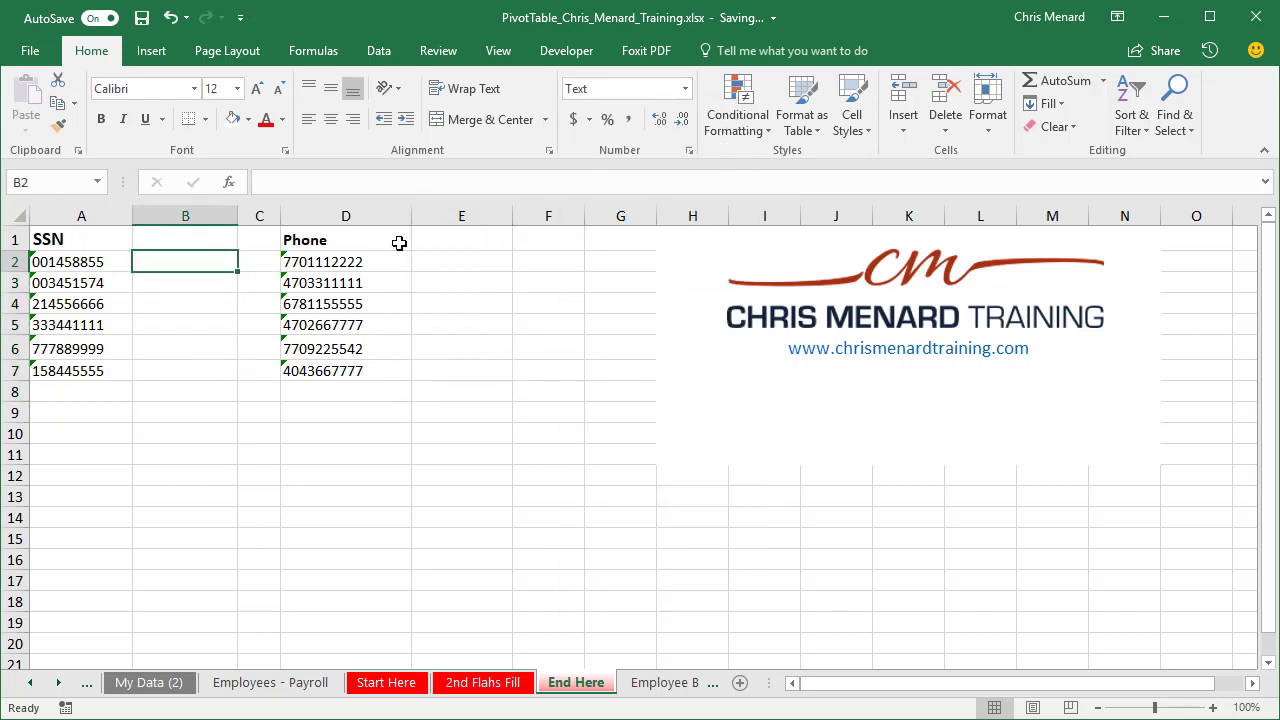
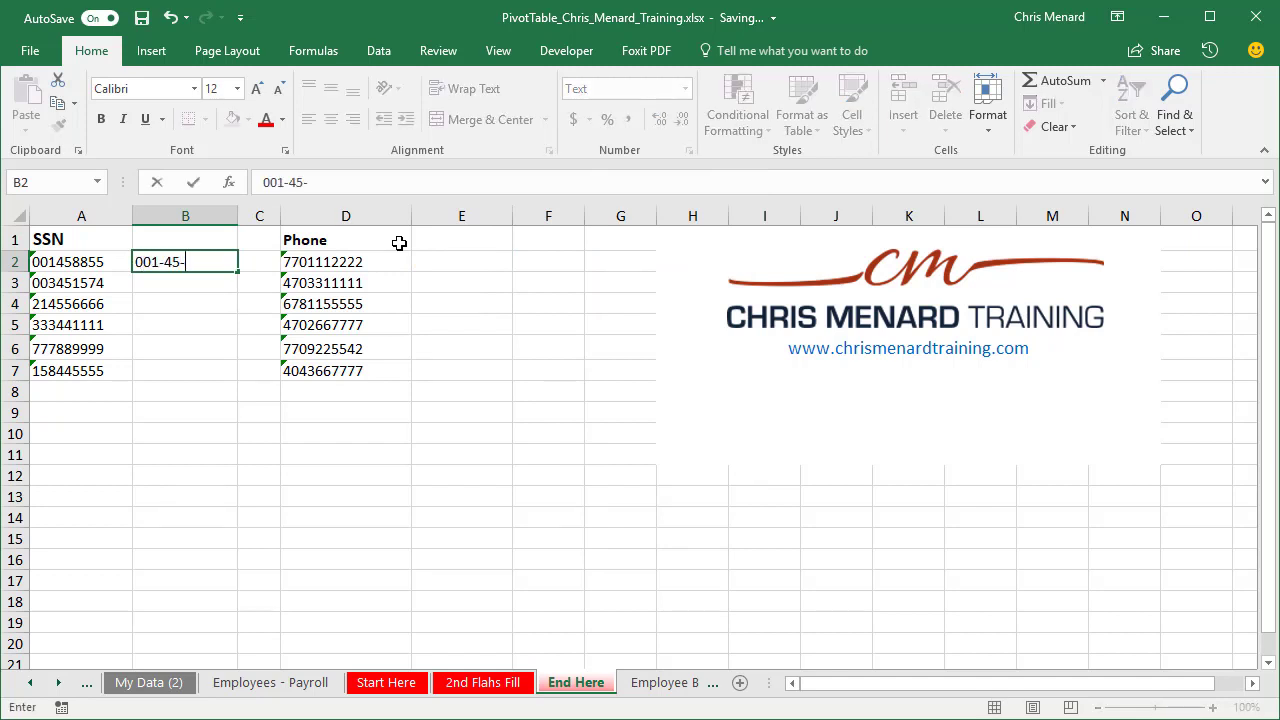
pyautogui.press('Return')
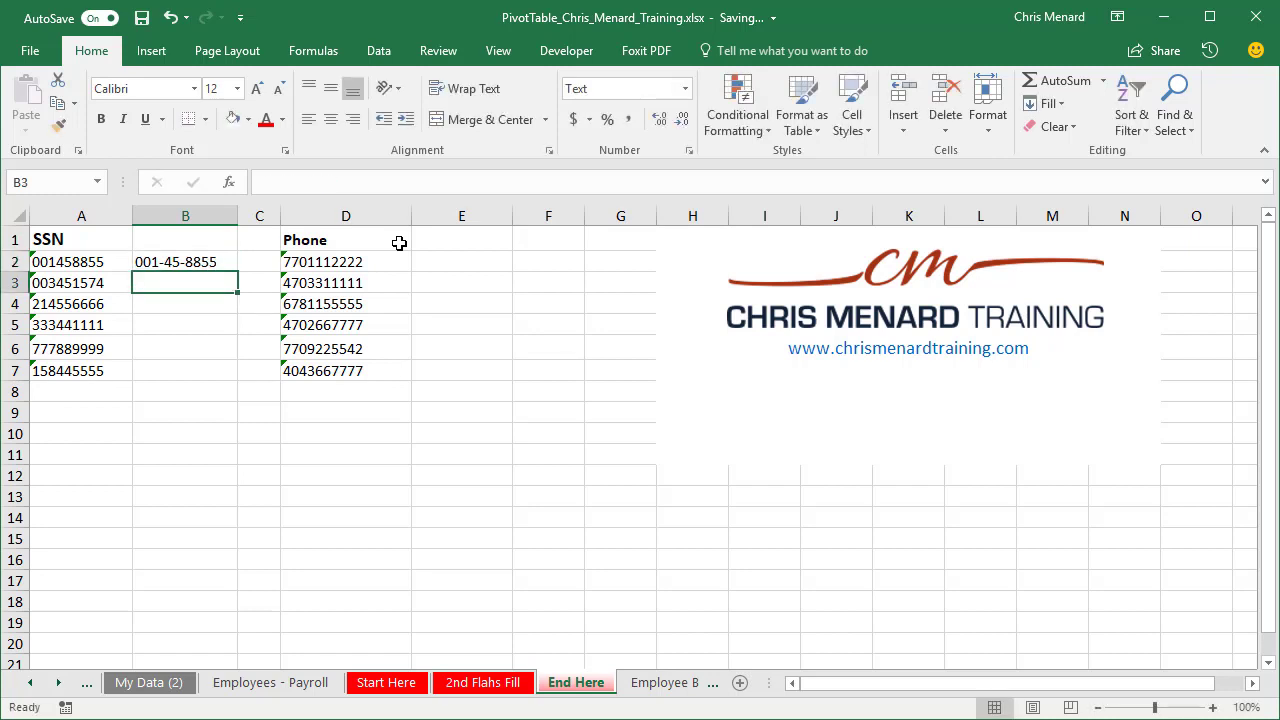
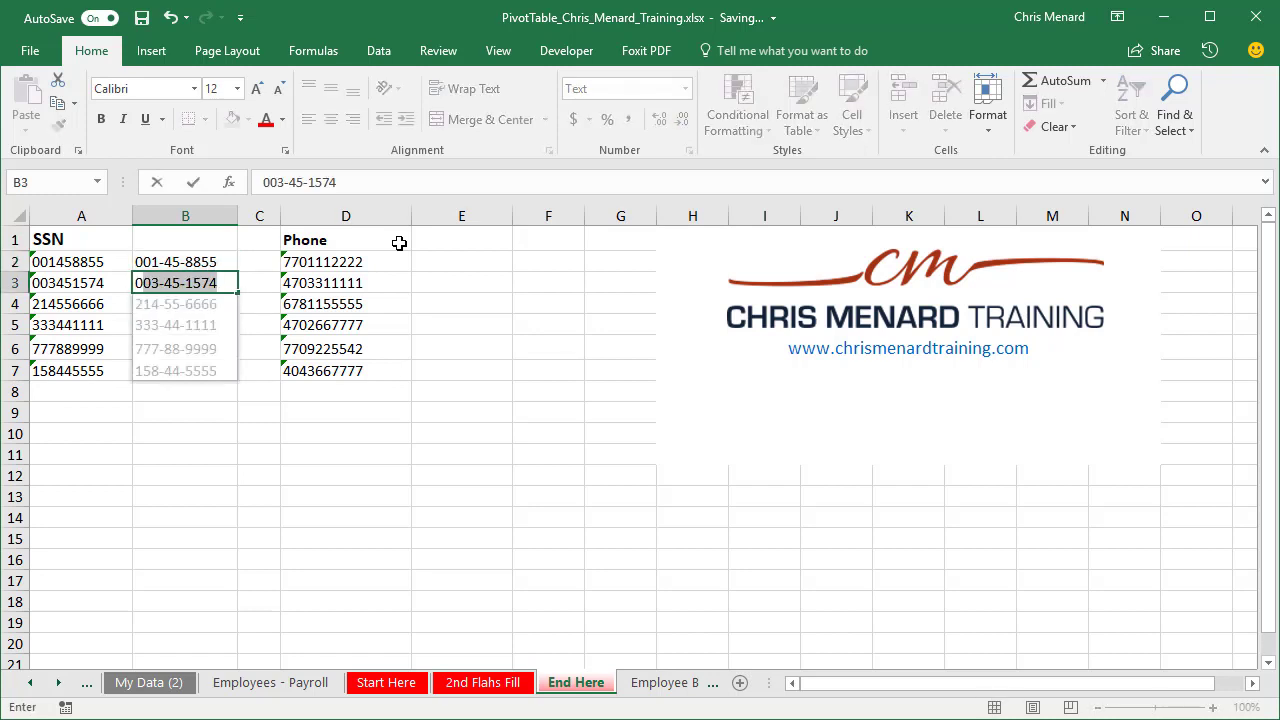
pyautogui.press('Return')
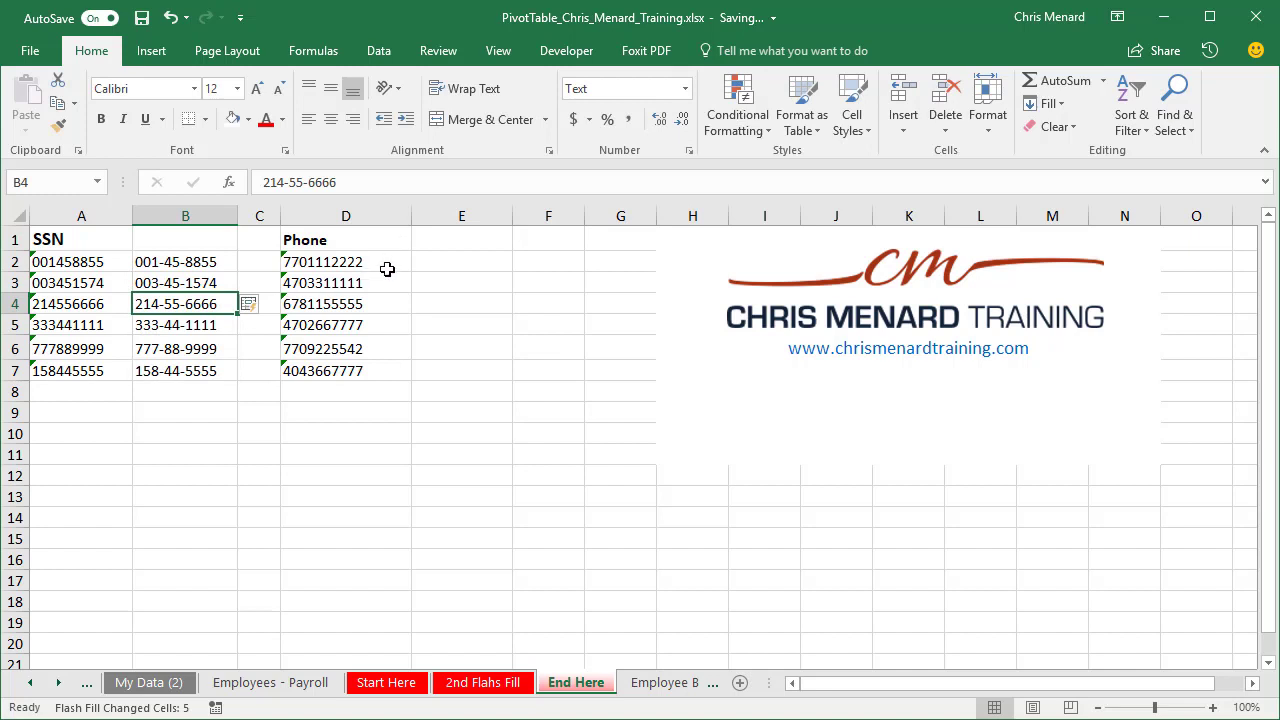
# Step: Flash Fill E2:E7 with the phone numbers using a parenthesised area code, a space and a hyphen, and slightly widen column E
pyautogui.click(452, 260)
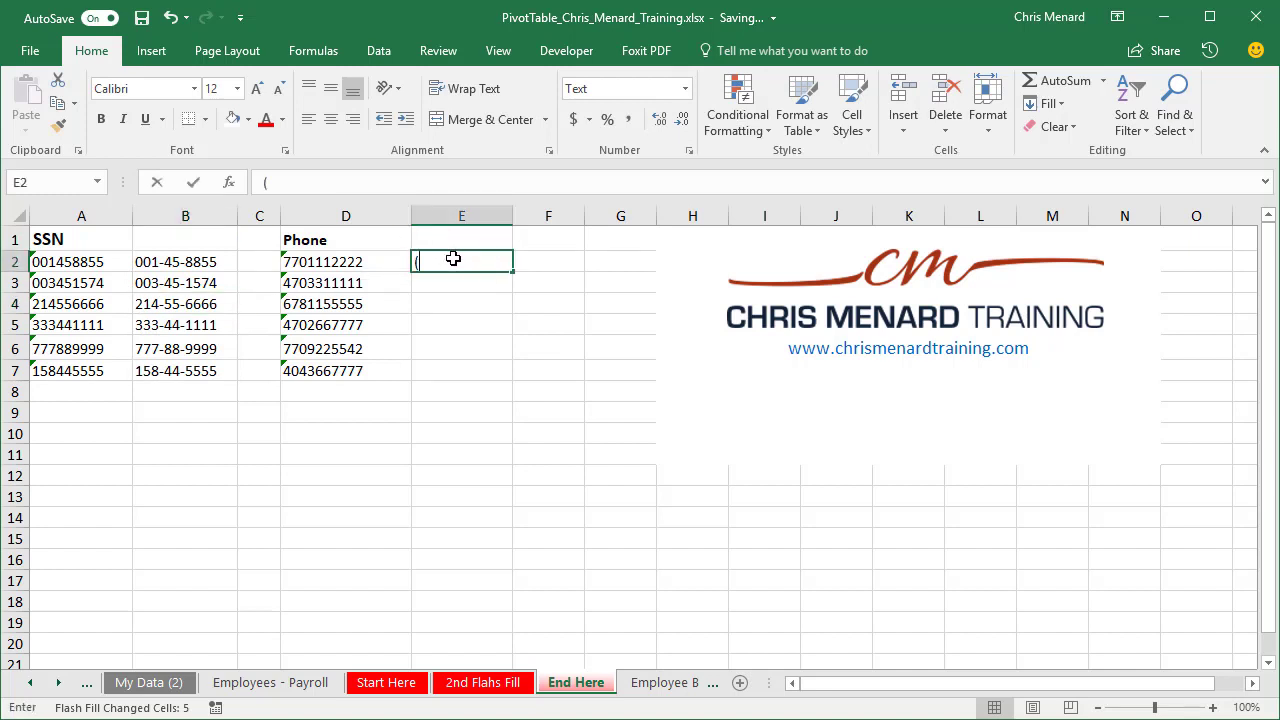
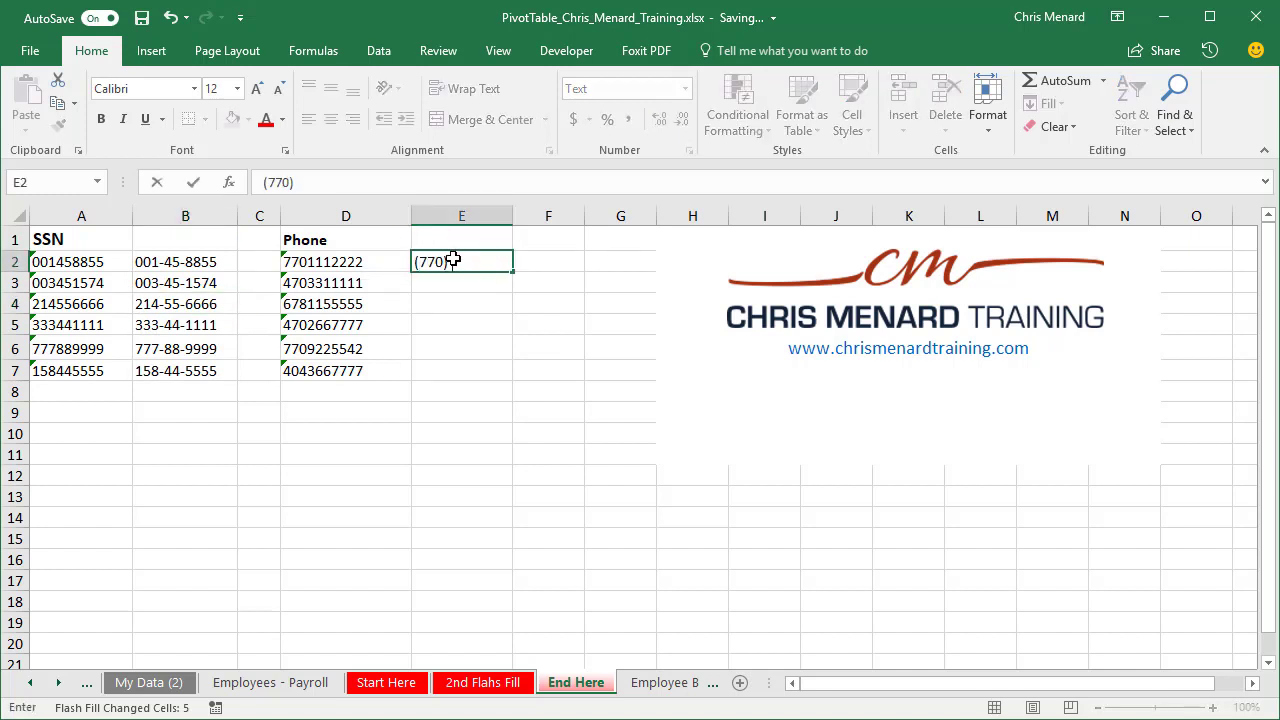
pyautogui.press('Return')
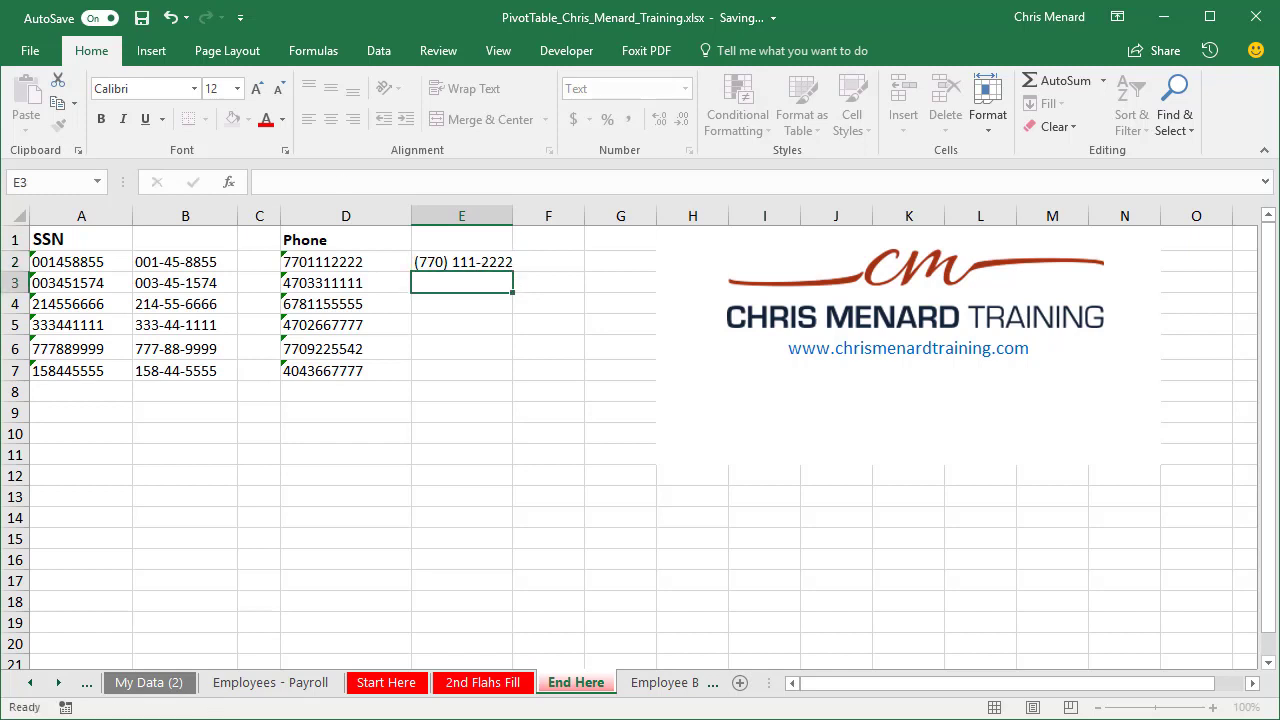
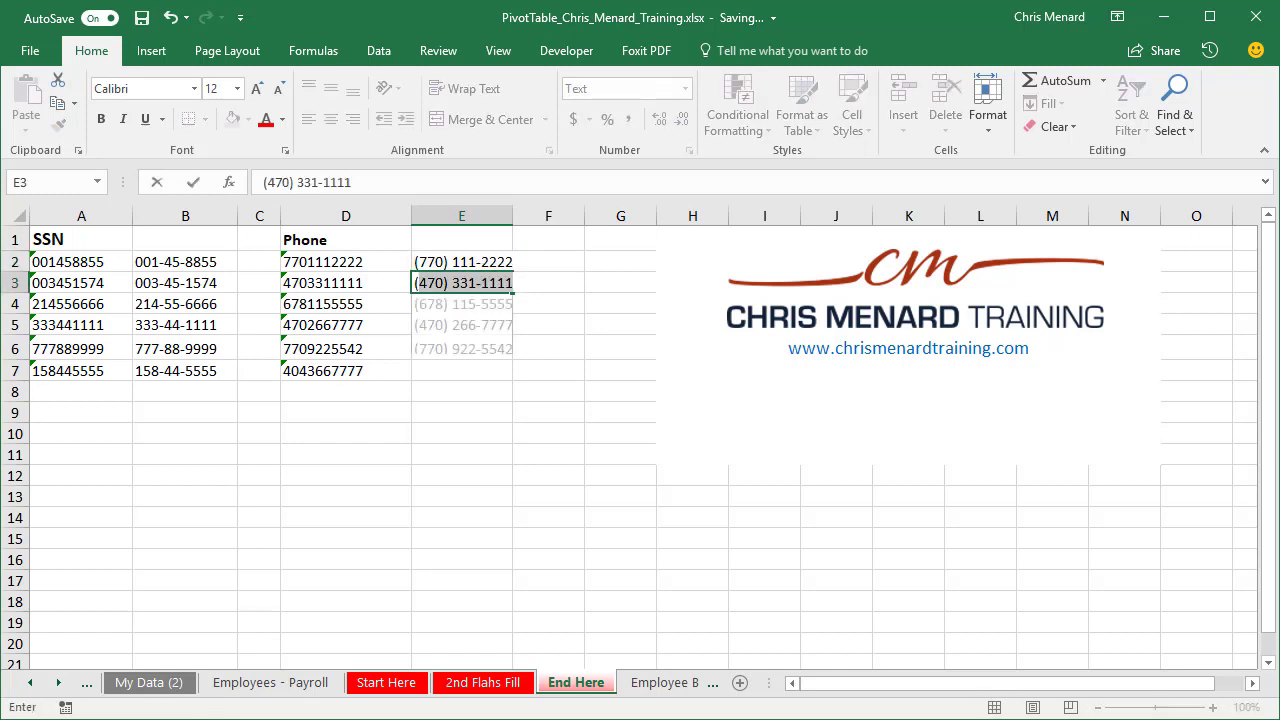
pyautogui.press('Return')
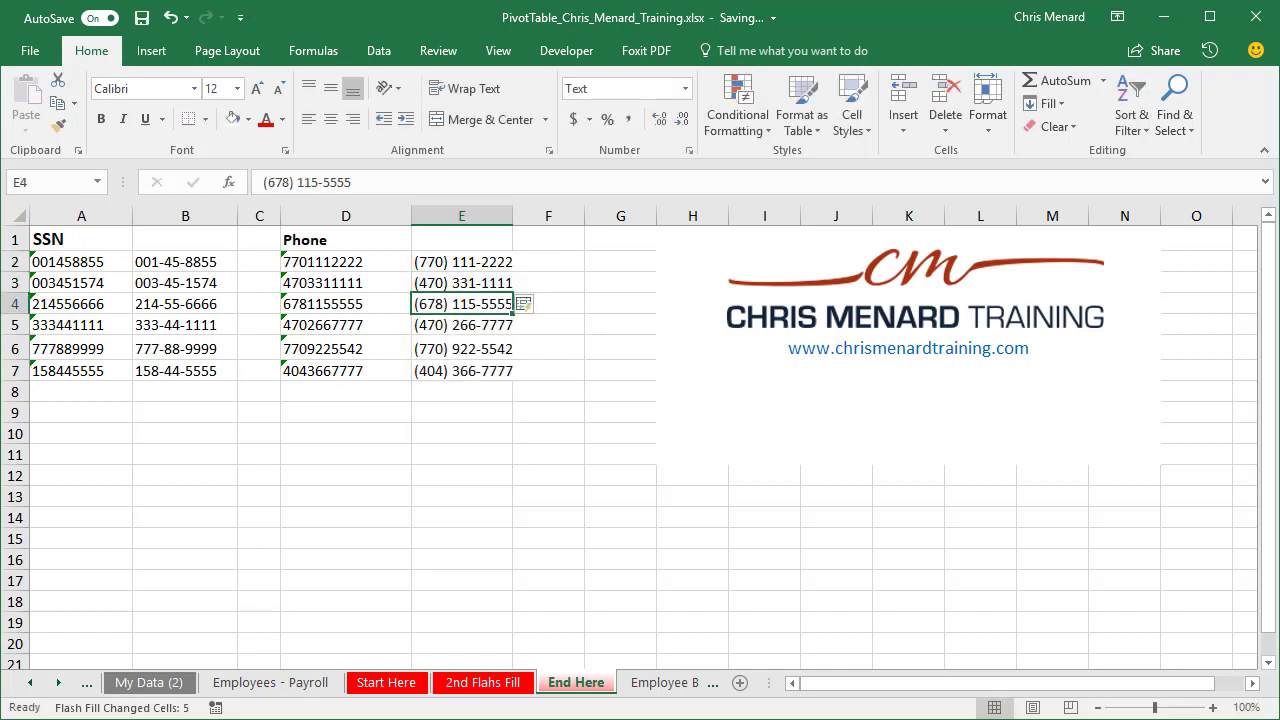
pyautogui.moveTo(513, 216); pyautogui.dragTo(521, 216)
pyautogui.click(497, 266)
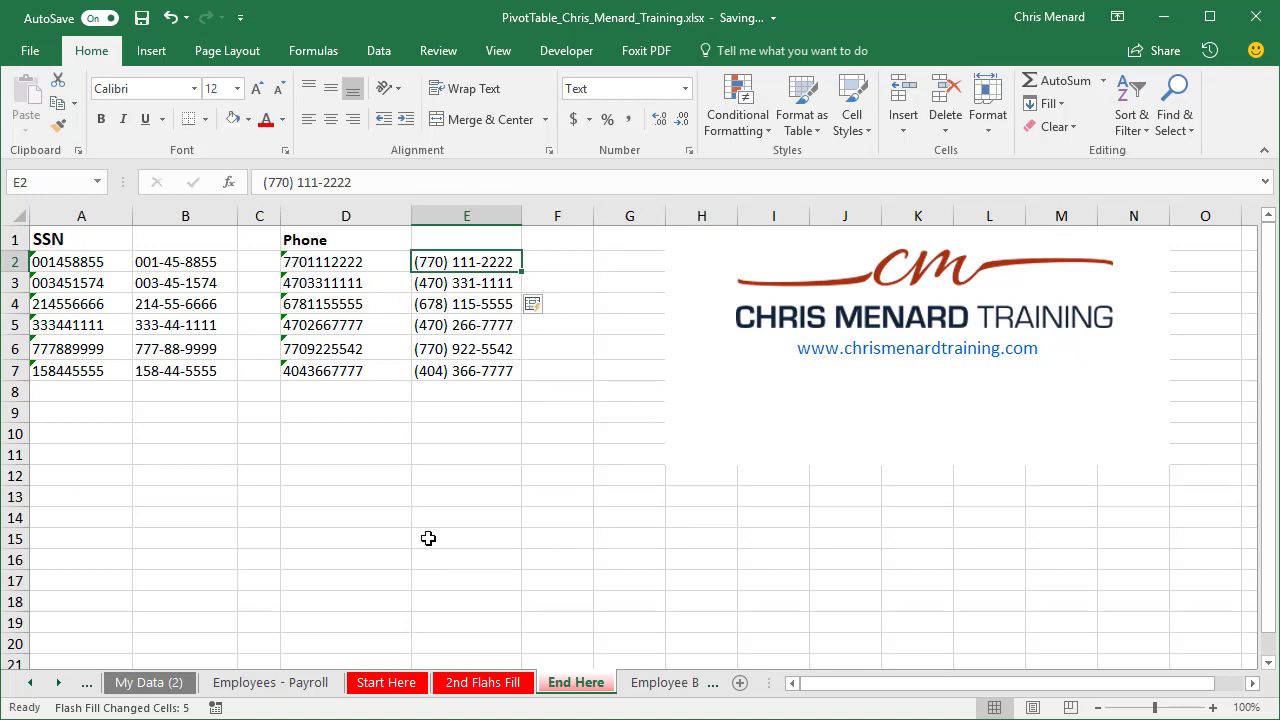
# Step: Revisit the Start Here sheet and the 2nd Flahs Fill sheet, selecting the first middle initial in C2
pyautogui.click(390, 683)
pyautogui.click(483, 683)
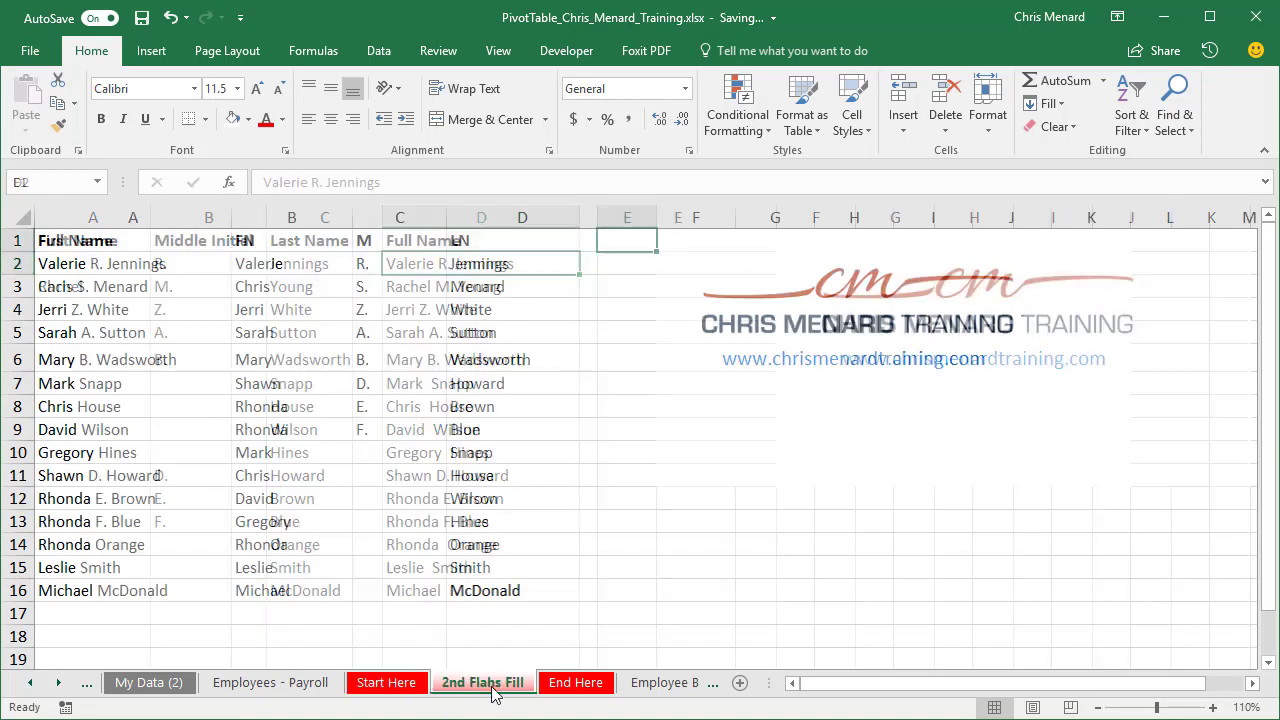
pyautogui.click(378, 268)
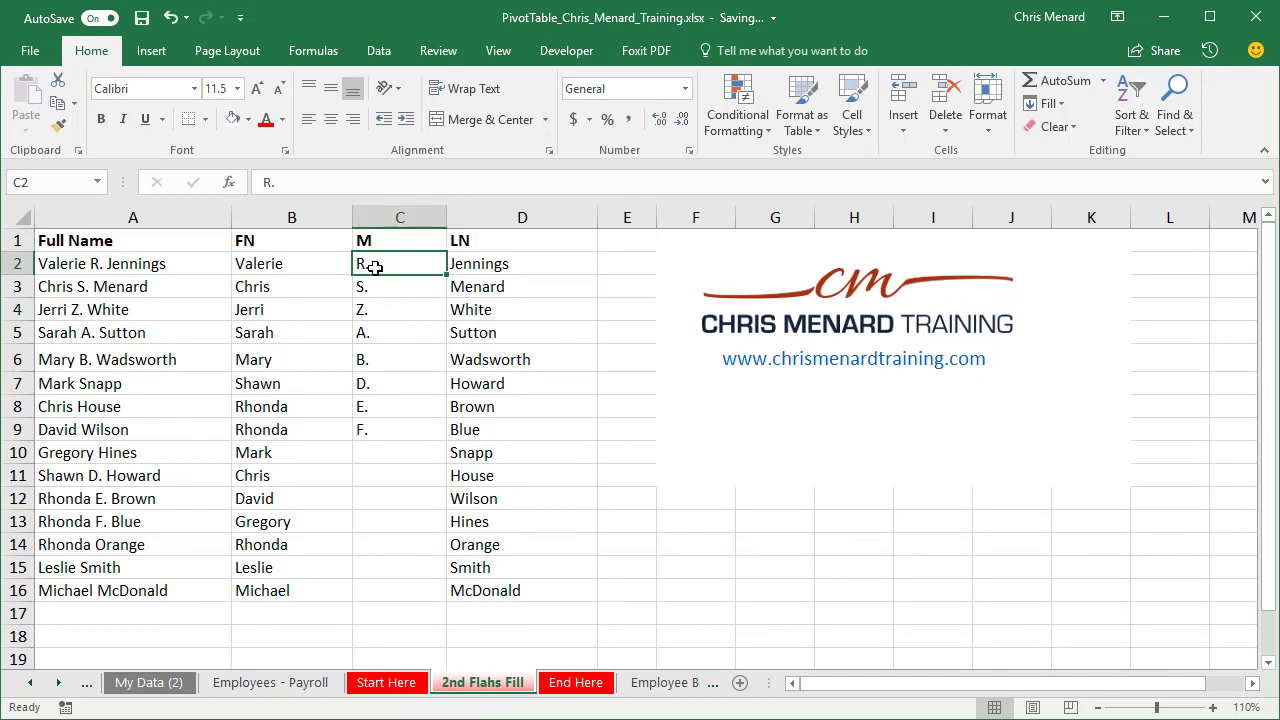
pyautogui.click(199, 264)
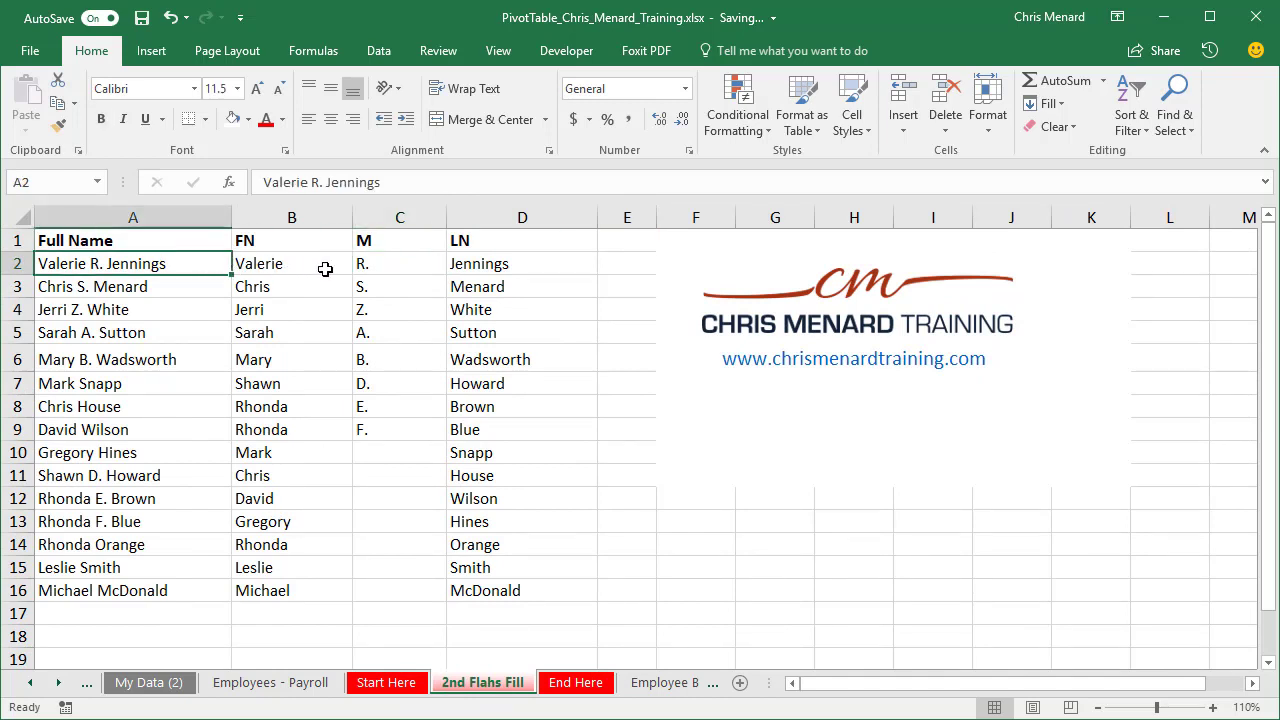
pyautogui.click(366, 265)
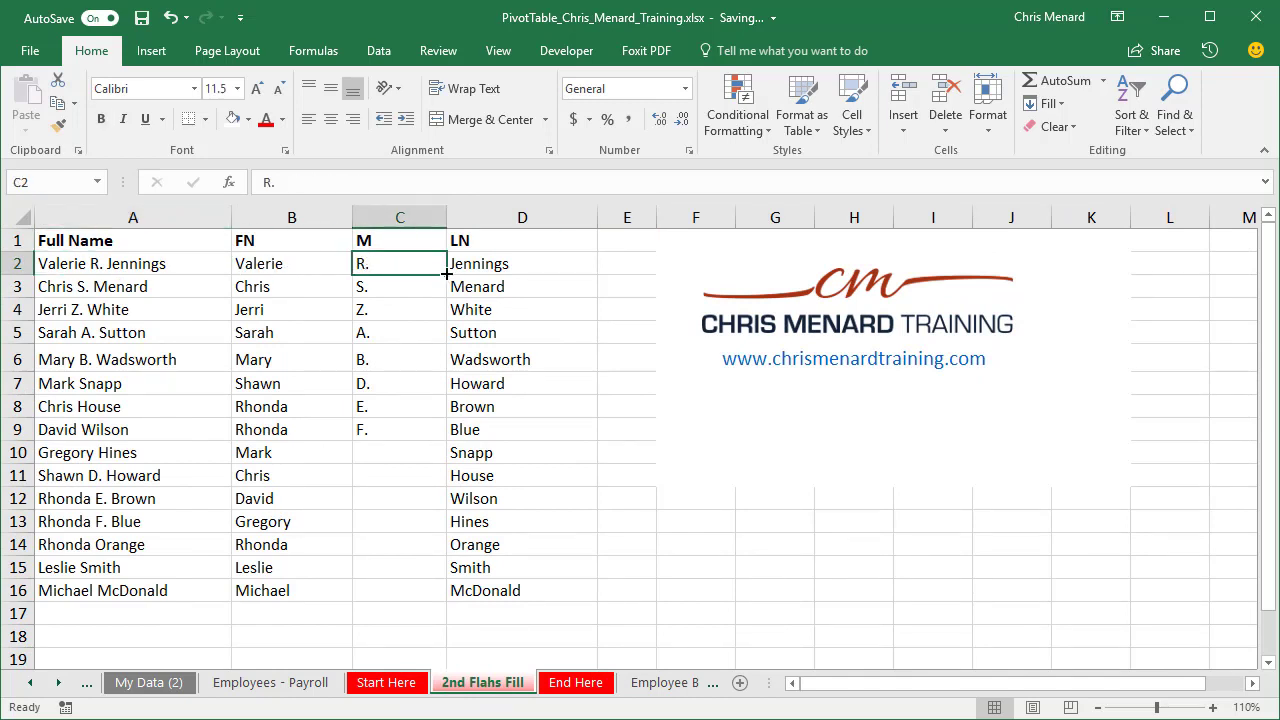